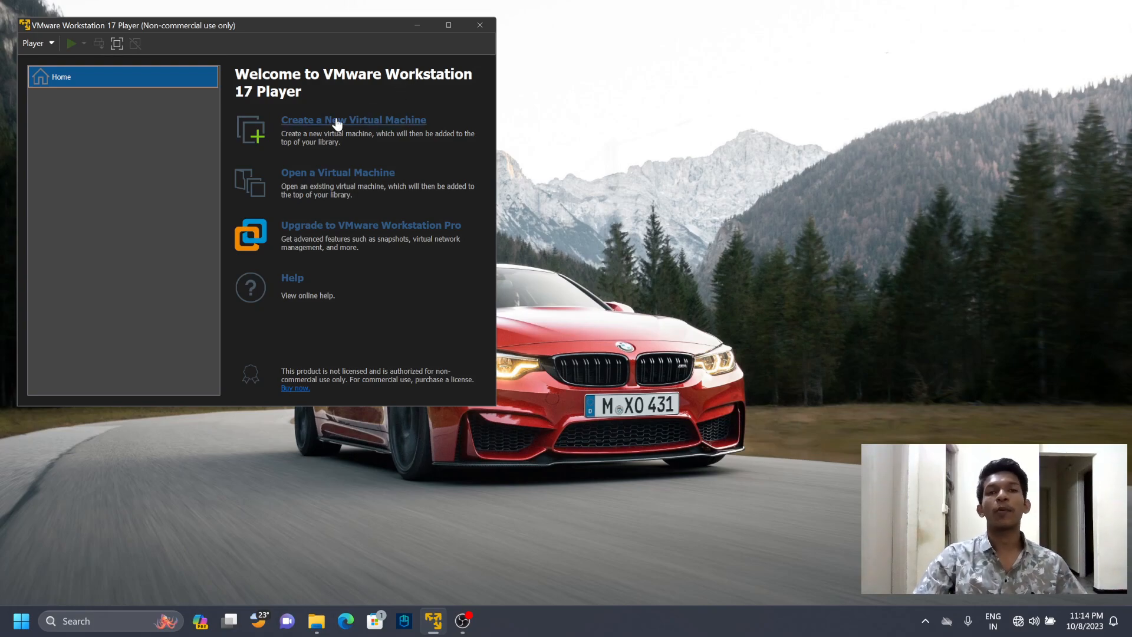
# - Start a new virtual machine with a blank hard disk and choose Linux, Ubuntu 64-bit, as its guest operating system
pyautogui.click(446, 24)
pyautogui.click(318, 87)
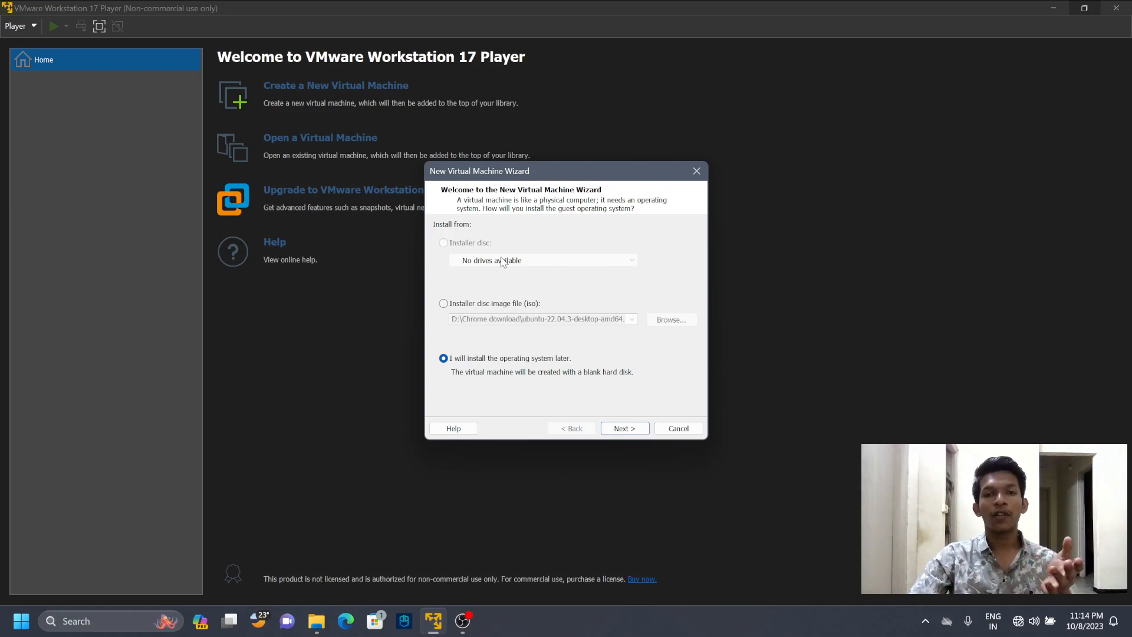
pyautogui.click(610, 429)
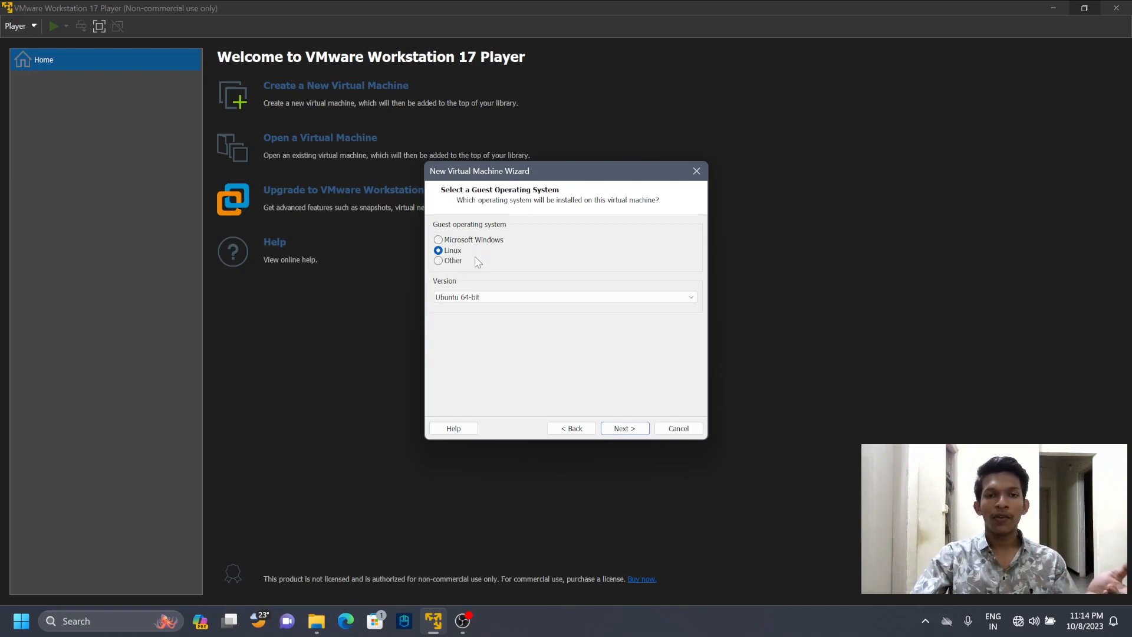
pyautogui.click(484, 299)
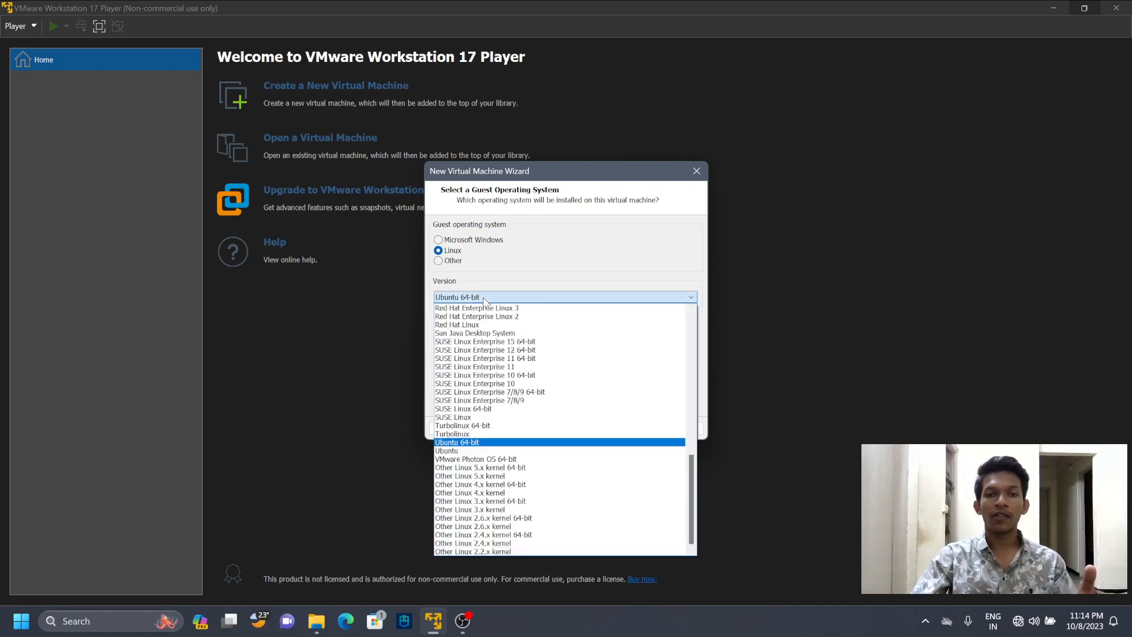
pyautogui.click(463, 443)
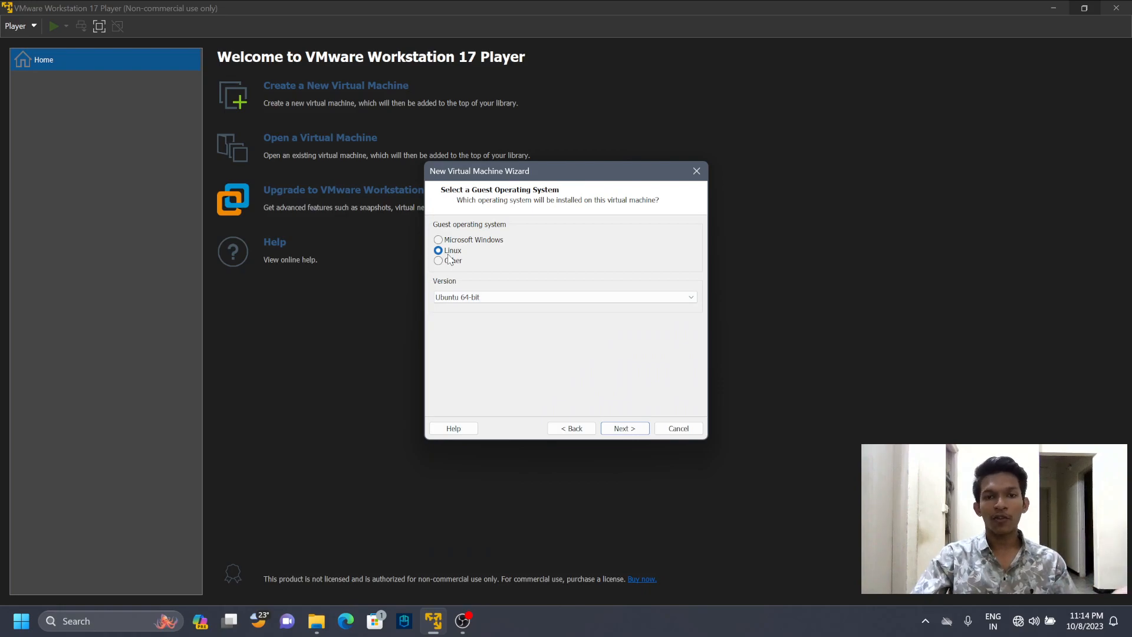
pyautogui.click(624, 429)
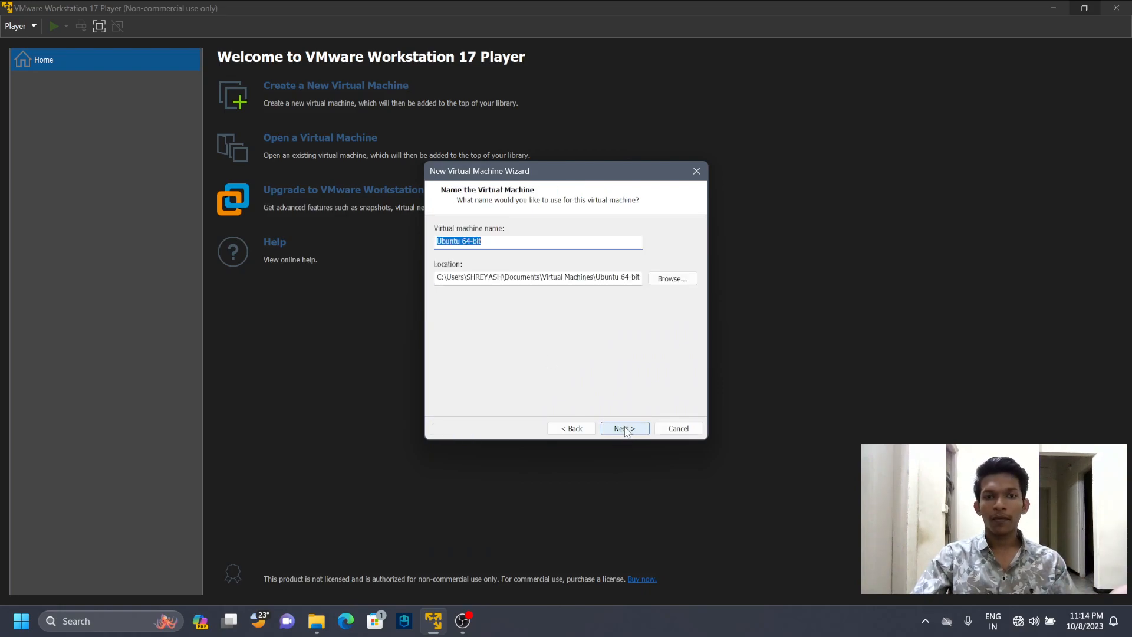
# - Append the owner's first name and ISE to the virtual machine name Ubuntu 64-bit, and accept the default location
pyautogui.click(529, 245)
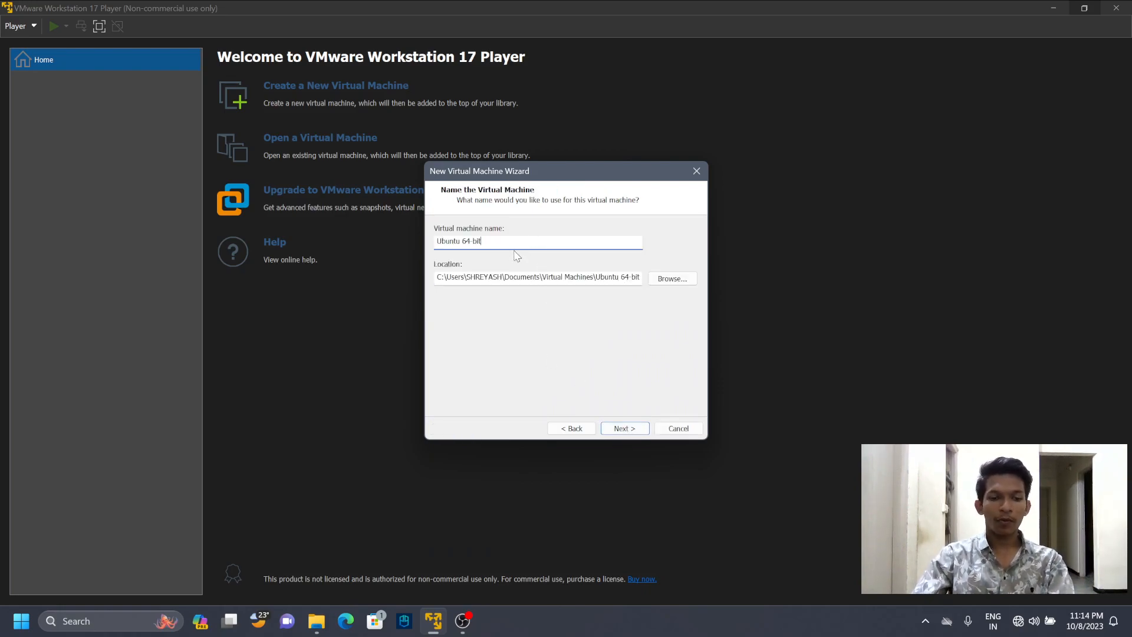
pyautogui.press('capslock')
pyautogui.write('SHREYASH')
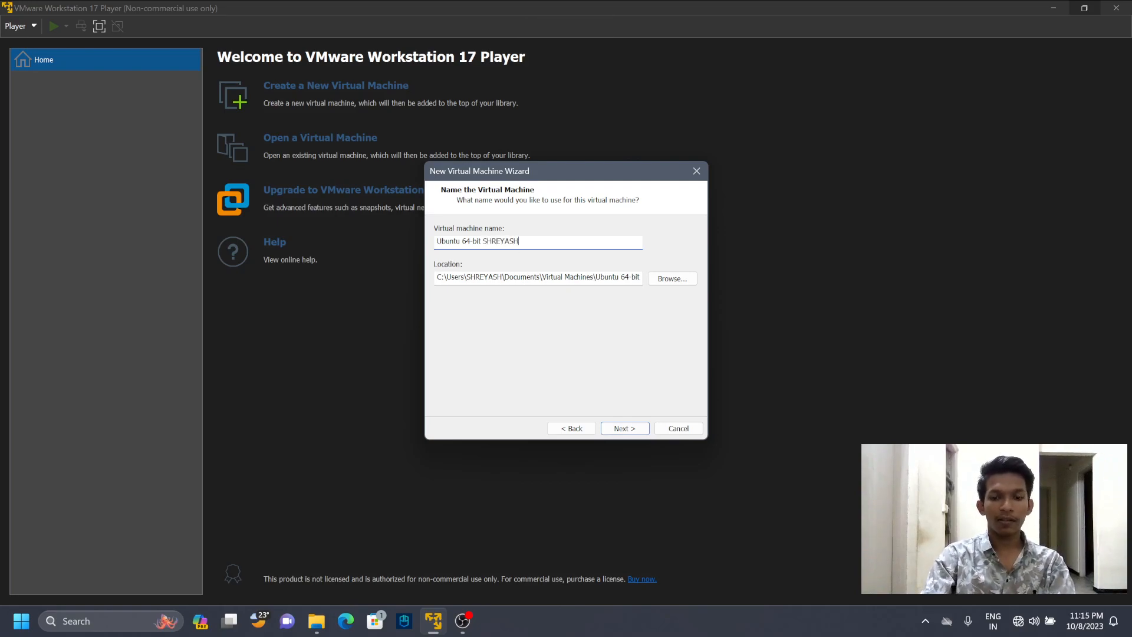
pyautogui.write(' ISE')
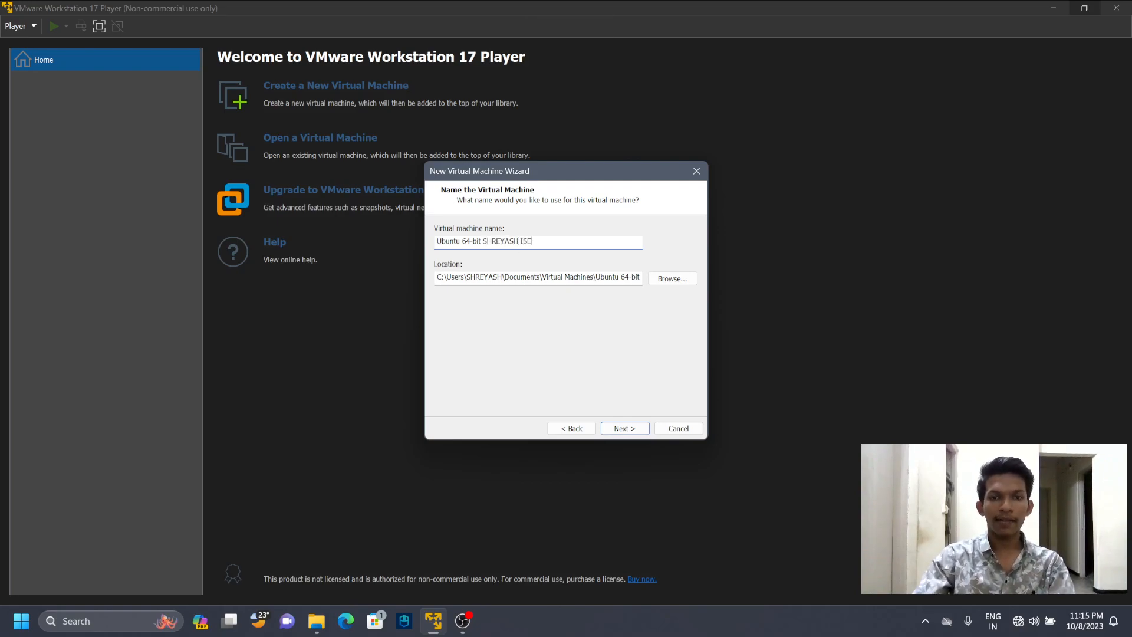
pyautogui.press('capslock')
pyautogui.click(586, 275)
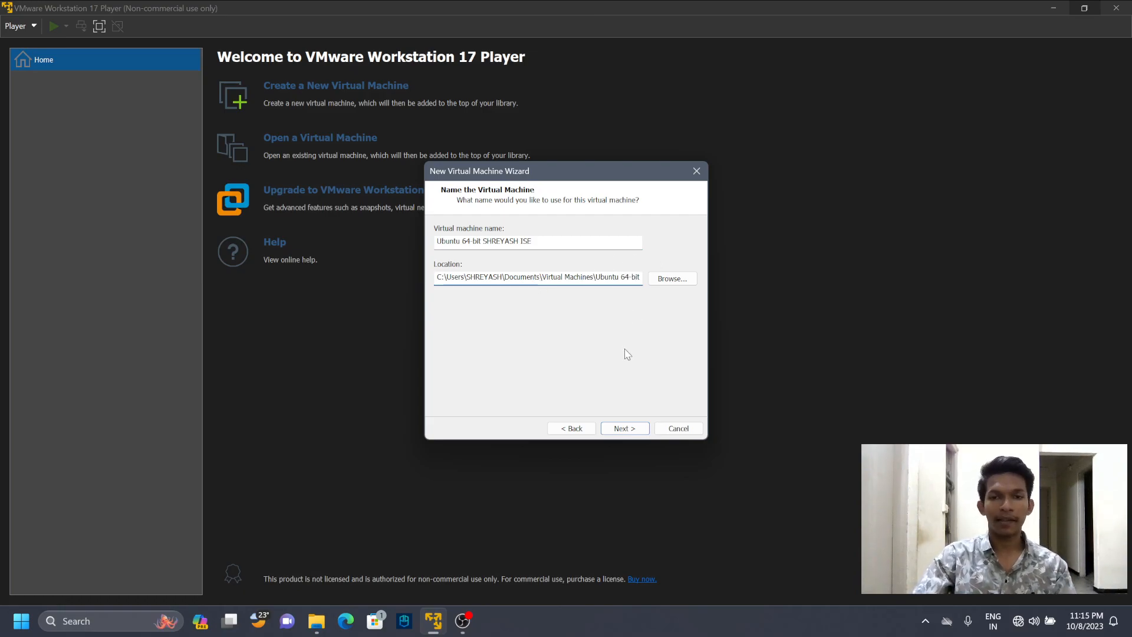
pyautogui.click(625, 428)
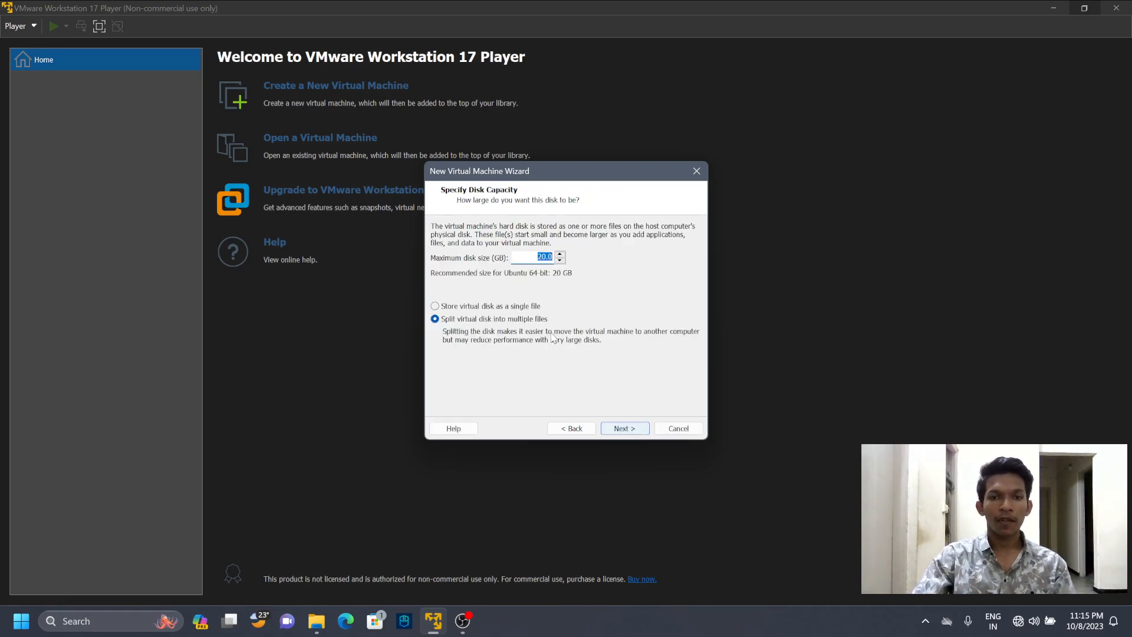
# - Set the maximum disk size to 45 GB with the virtual disk split into multiple files
pyautogui.click(551, 257)
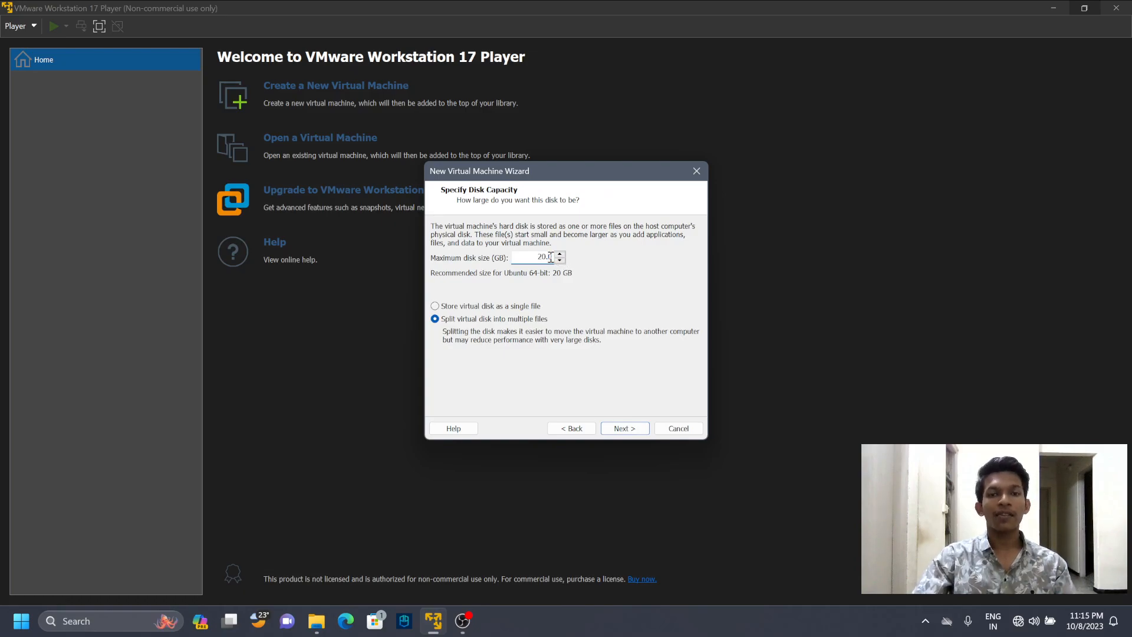
pyautogui.press('BackSpace')
pyautogui.press('BackSpace')
pyautogui.press('BackSpace')
pyautogui.press('BackSpace')
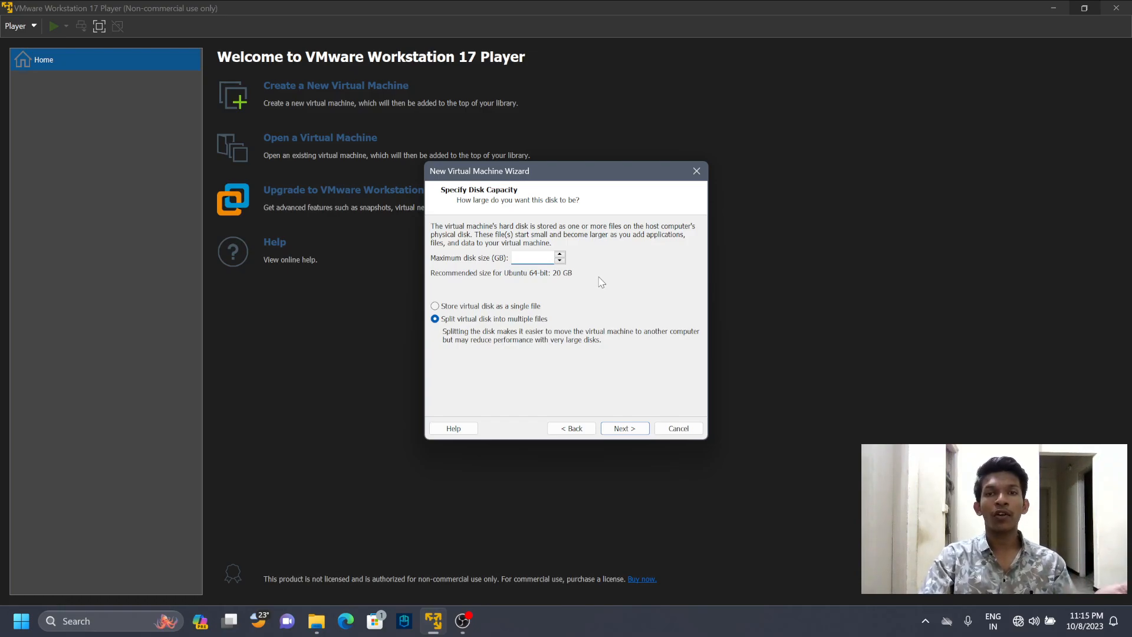
pyautogui.write('45')
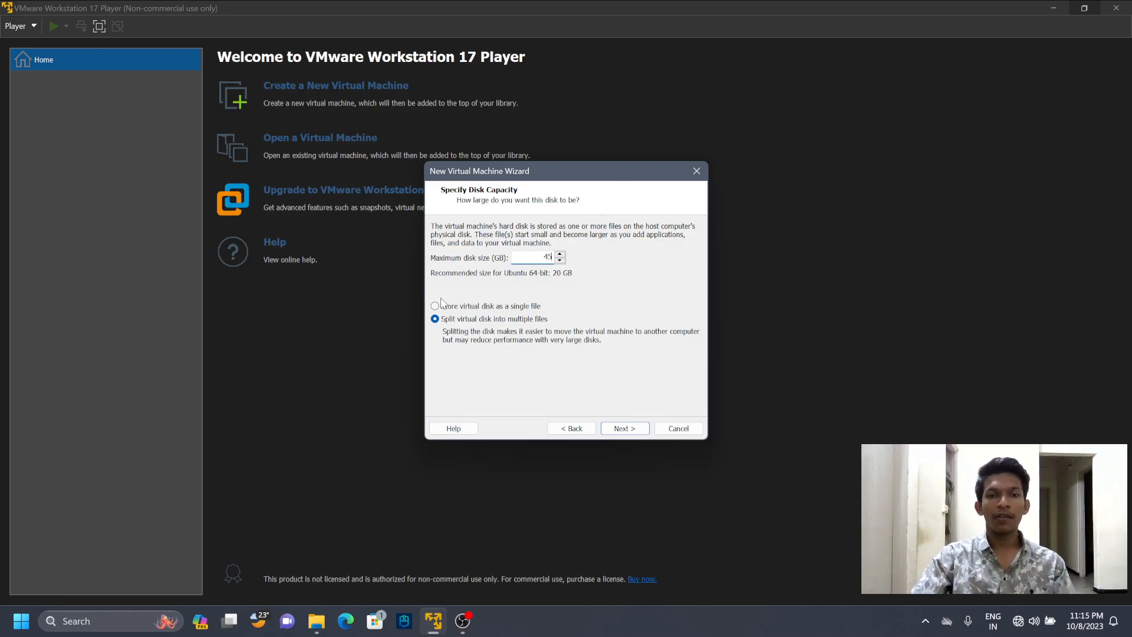
pyautogui.click(626, 429)
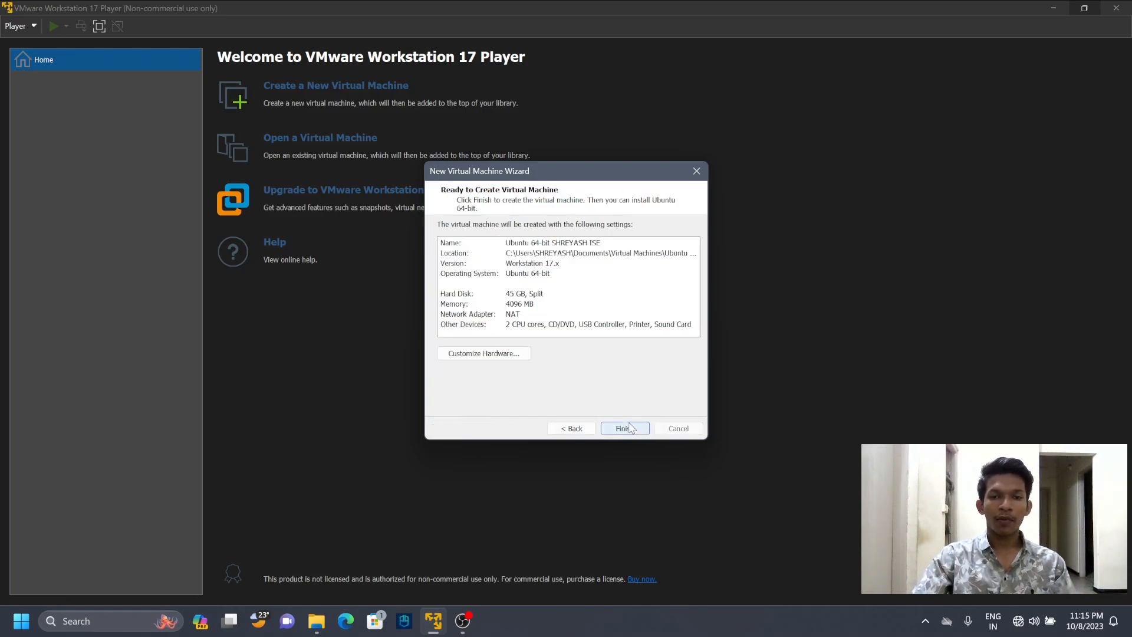
# - Customize the virtual machine's hardware by setting its memory to 6000 MB
pyautogui.click(476, 354)
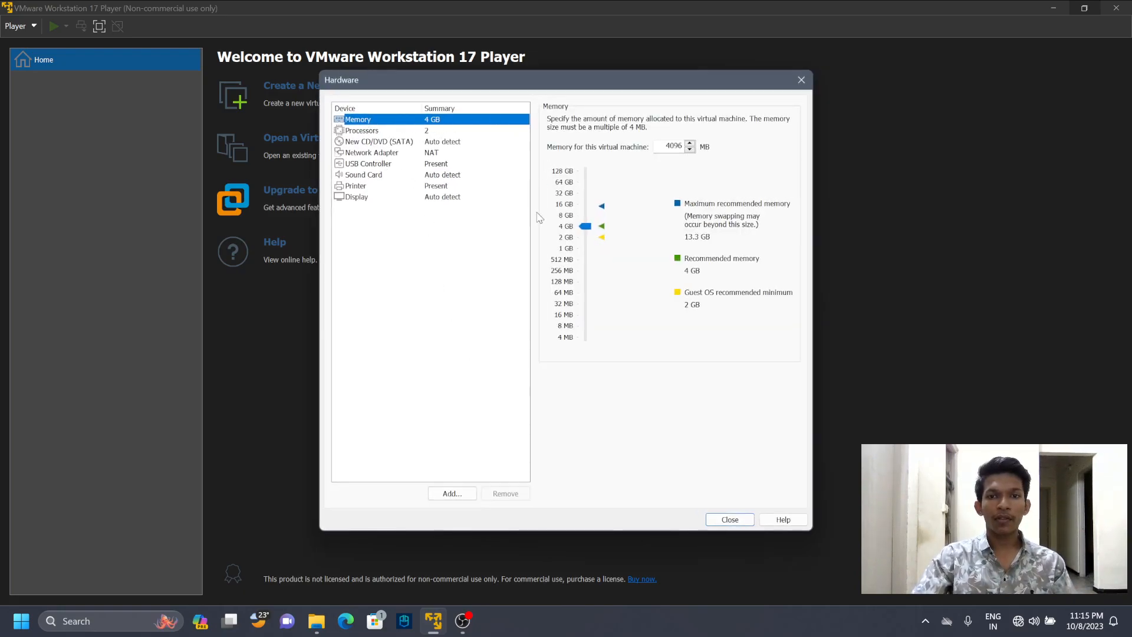
pyautogui.click(680, 145)
pyautogui.press('BackSpace')
pyautogui.press('BackSpace')
pyautogui.press('BackSpace')
pyautogui.press('BackSpace')
pyautogui.write('6000')
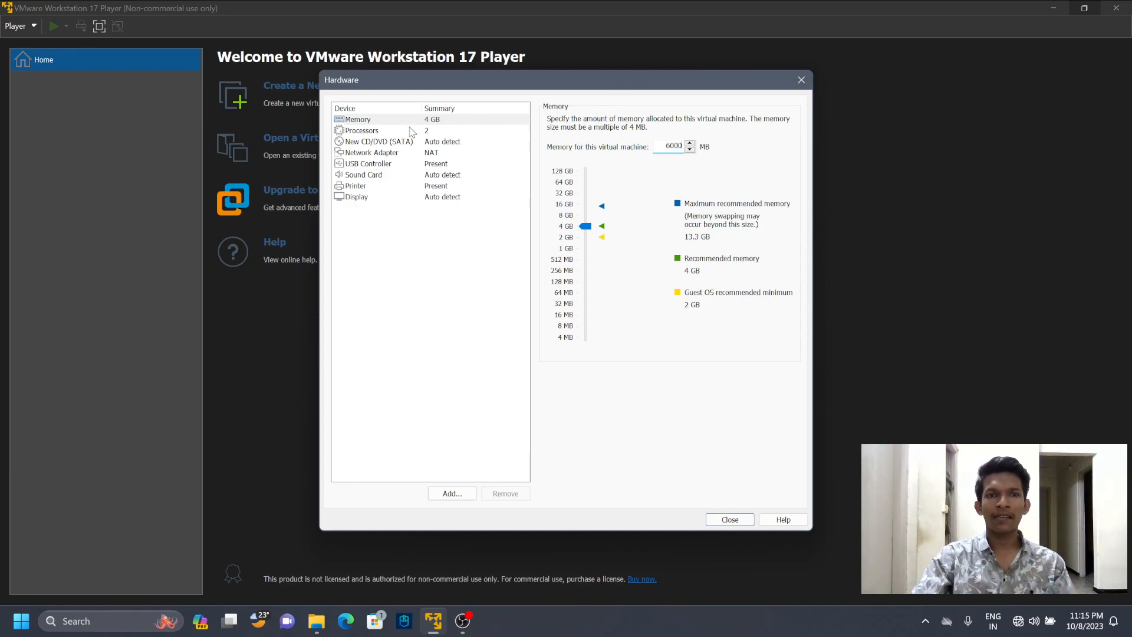
# - Set the number of processor cores for the virtual machine to 4
pyautogui.click(413, 132)
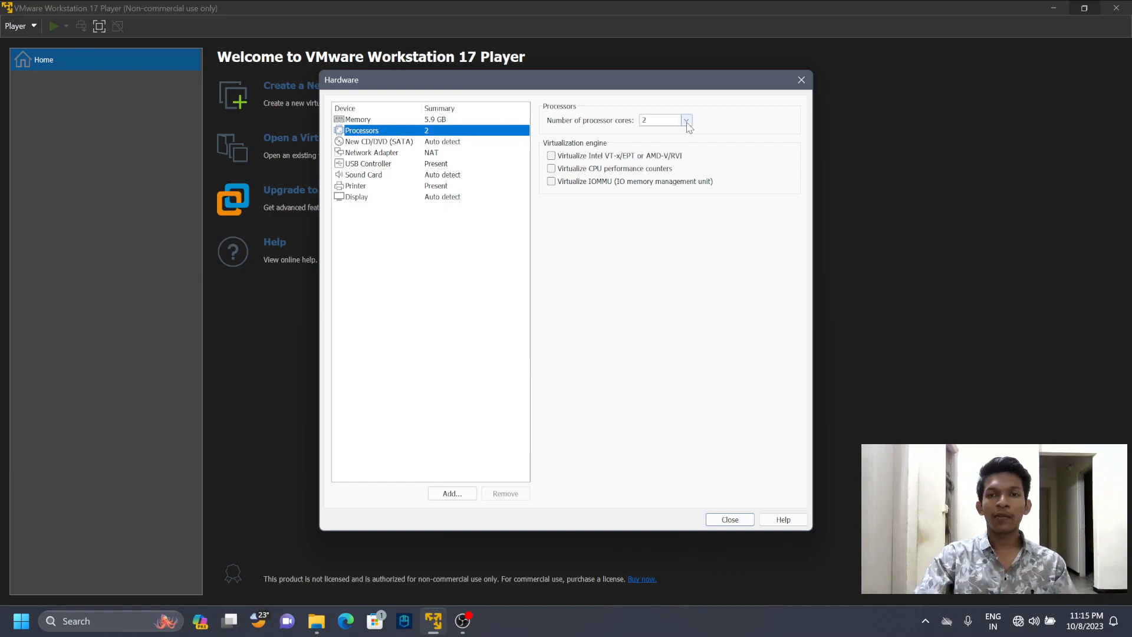
pyautogui.click(661, 121)
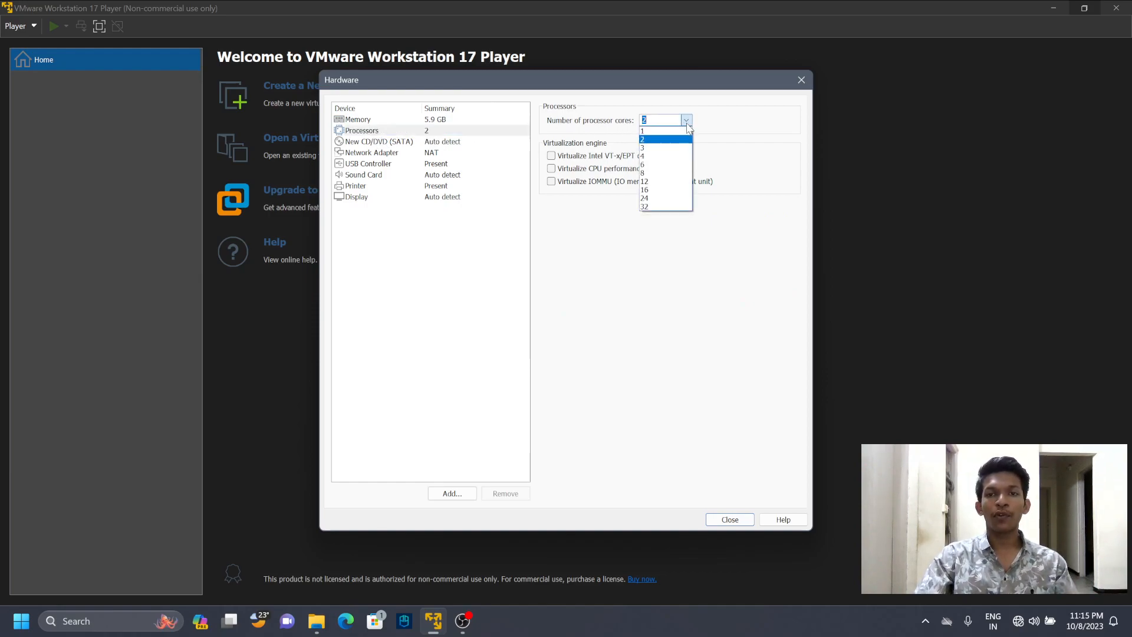
pyautogui.click(661, 157)
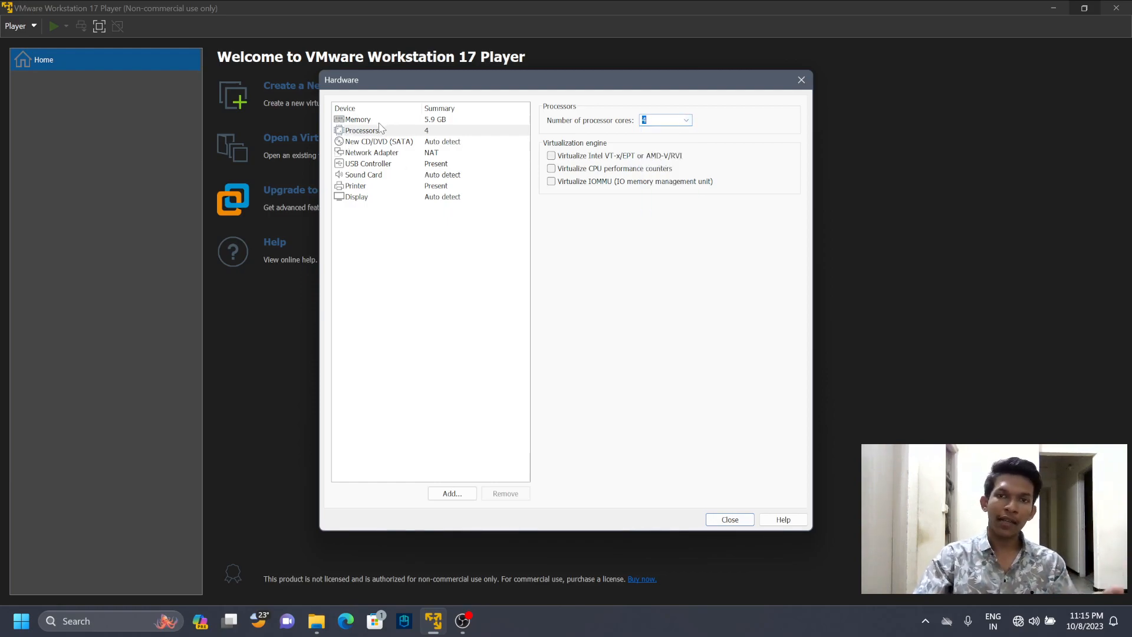
pyautogui.click(652, 118)
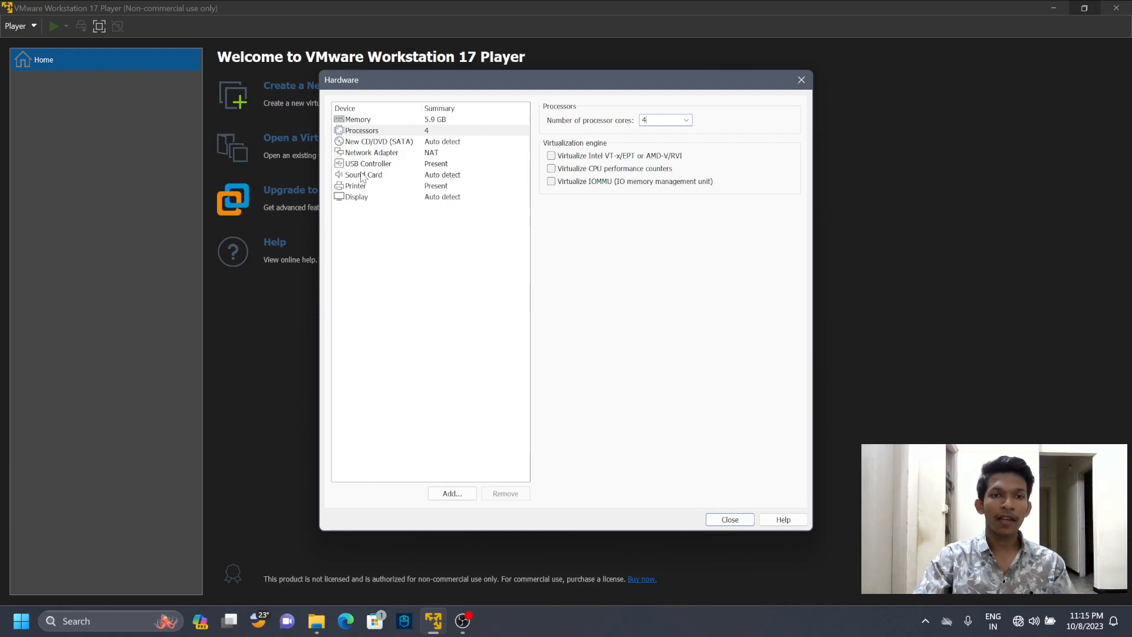
# - Connect the CD/DVD drive to the ubuntu-22.04.3-desktop-amd64 ISO image in D:\Chrome download and close the hardware settings
pyautogui.click(366, 145)
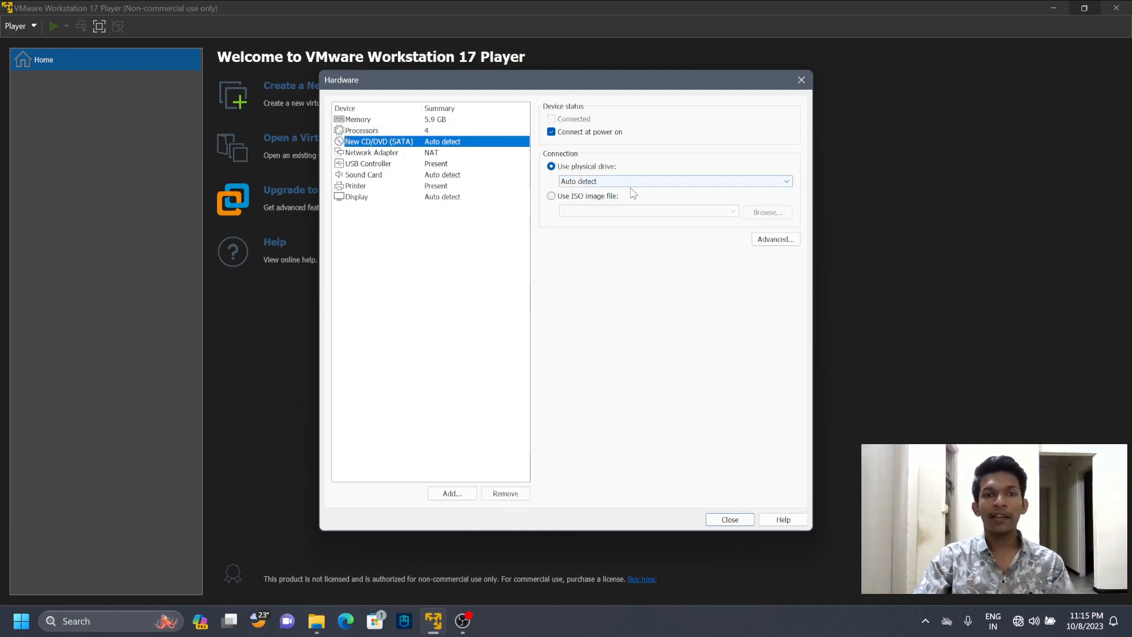
pyautogui.click(551, 197)
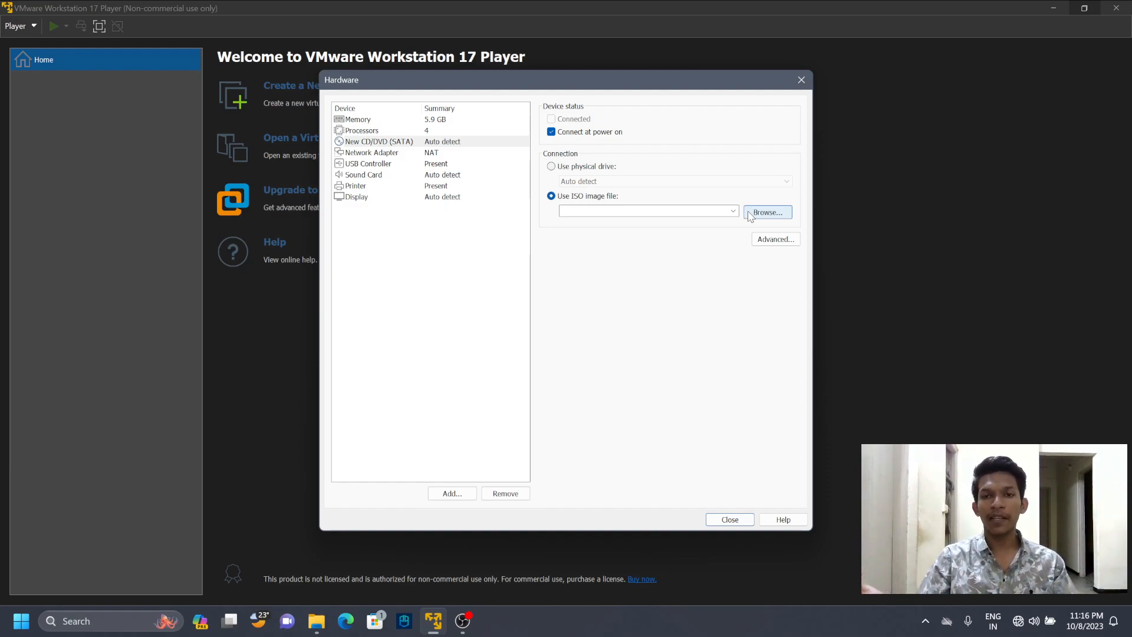
pyautogui.click(749, 214)
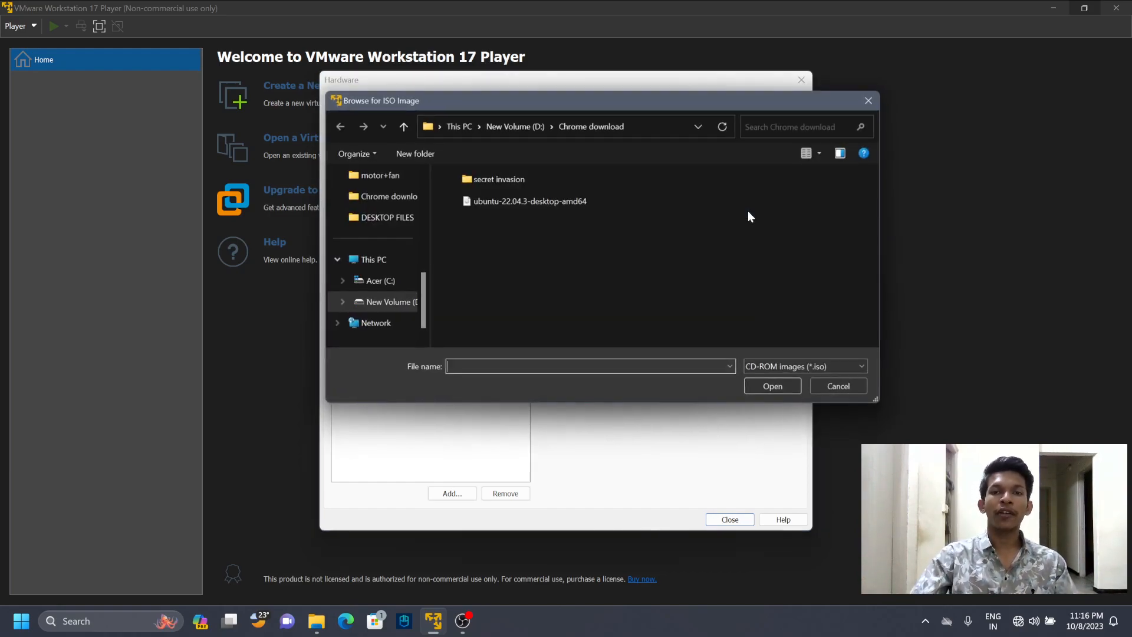
pyautogui.click(521, 206)
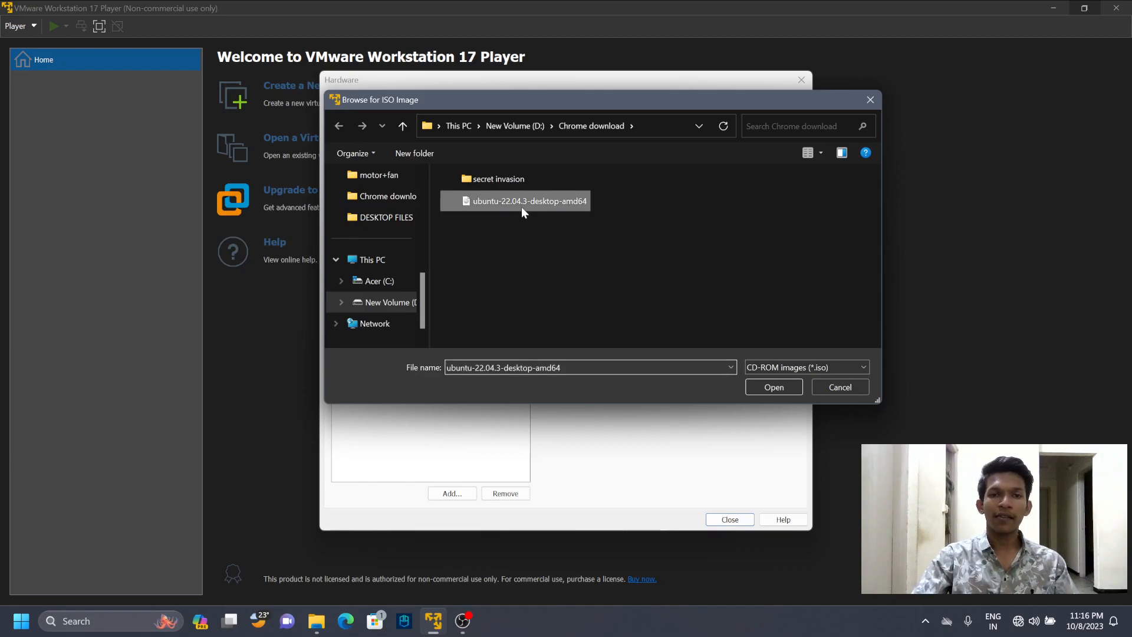
pyautogui.click(768, 393)
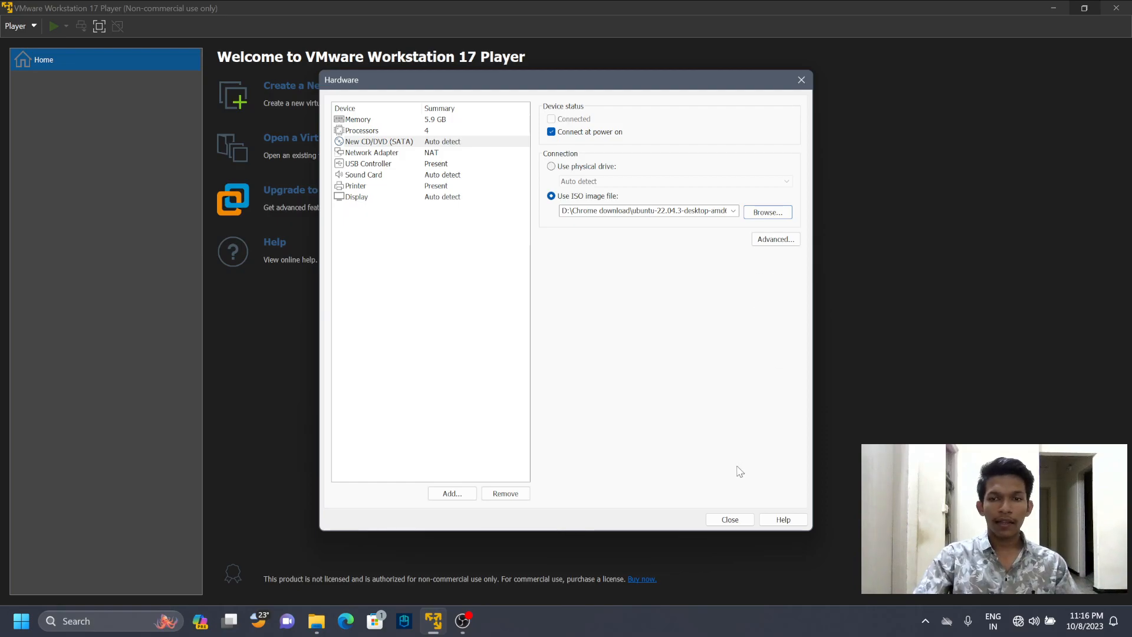
pyautogui.click(722, 520)
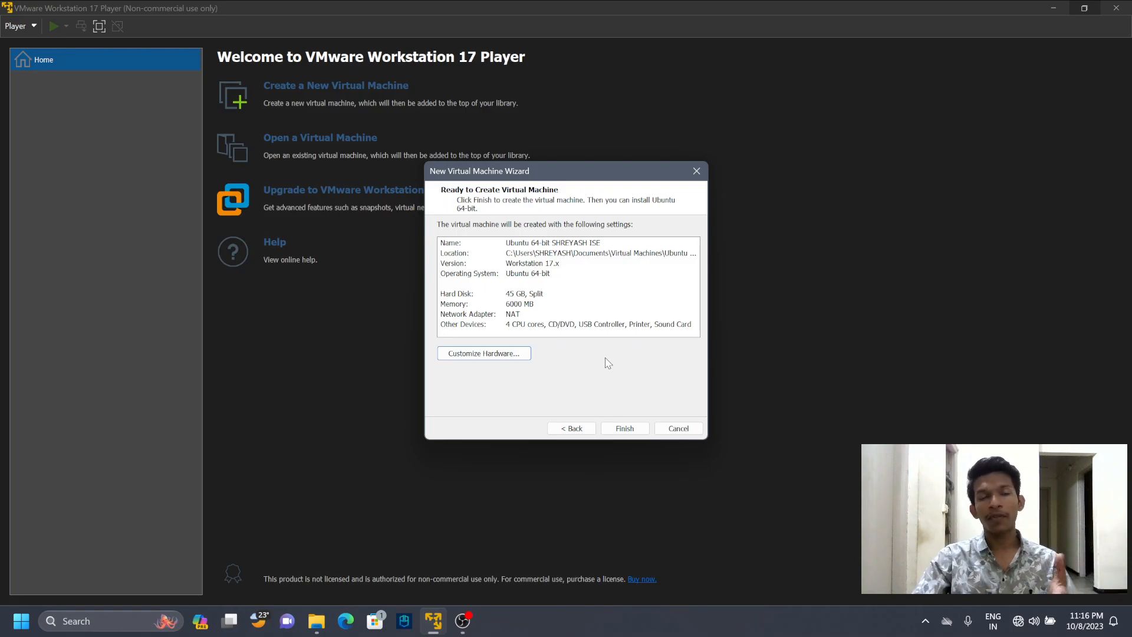
# - Finish creating the virtual machine and power it on, dismissing the side channel mitigations hint
pyautogui.click(627, 429)
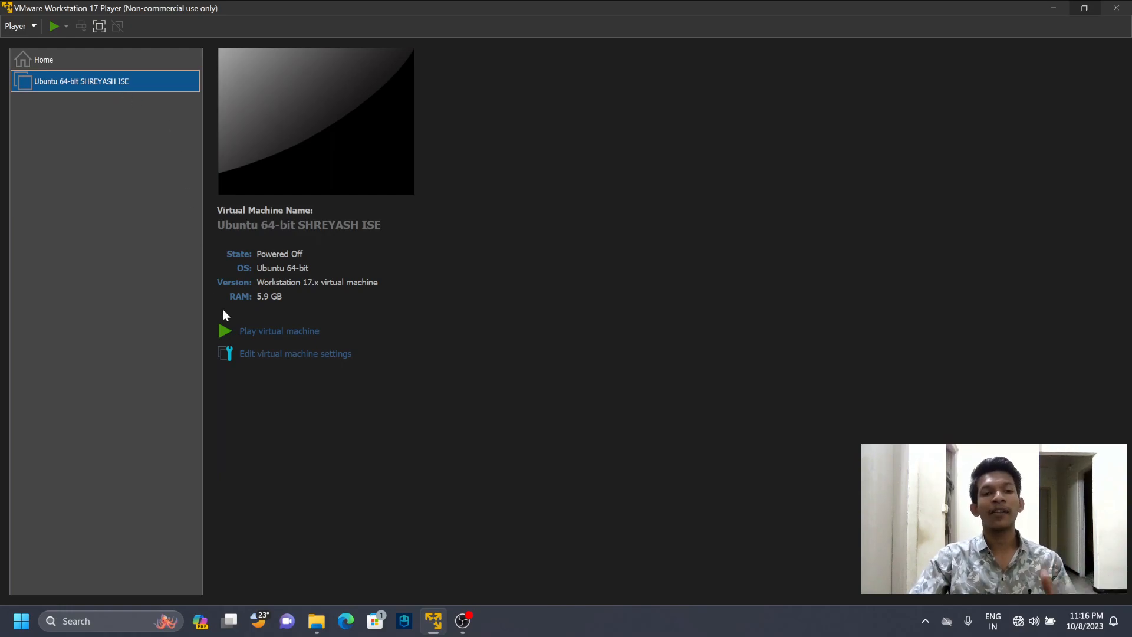
pyautogui.click(261, 332)
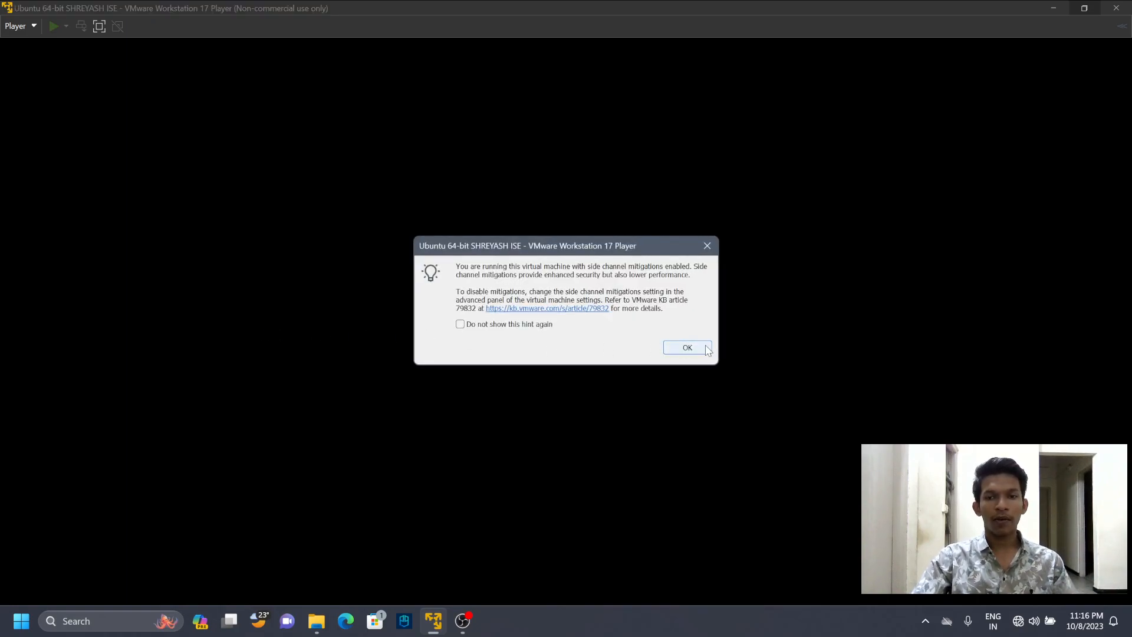
pyautogui.click(703, 349)
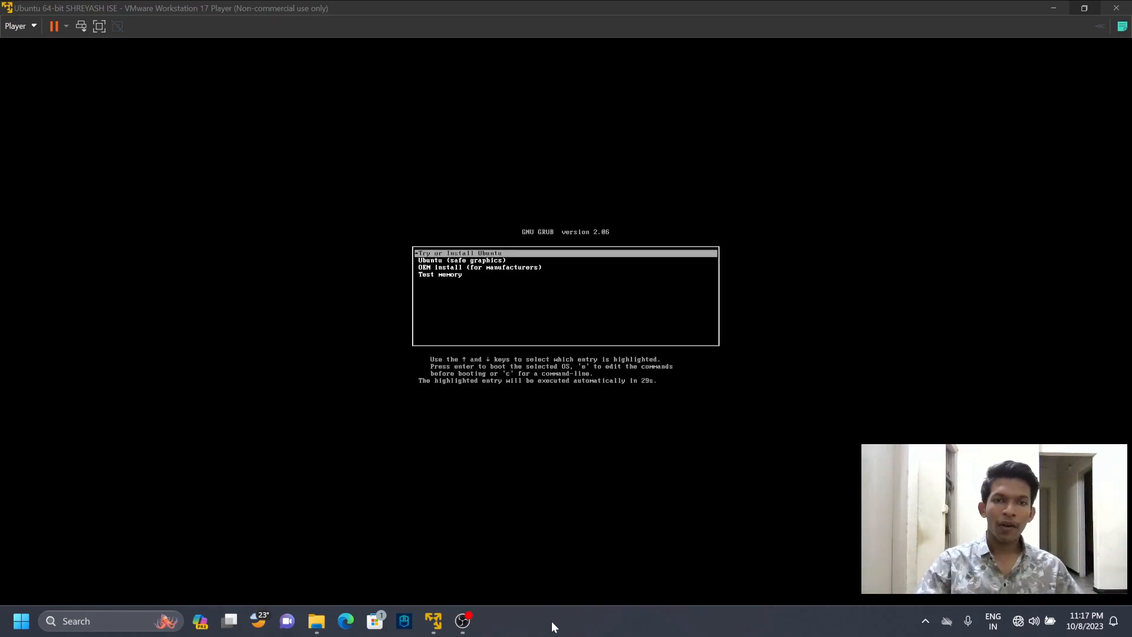
# - Boot the virtual machine with the Try or Install Ubuntu entry of the GRUB menu
pyautogui.click(457, 254)
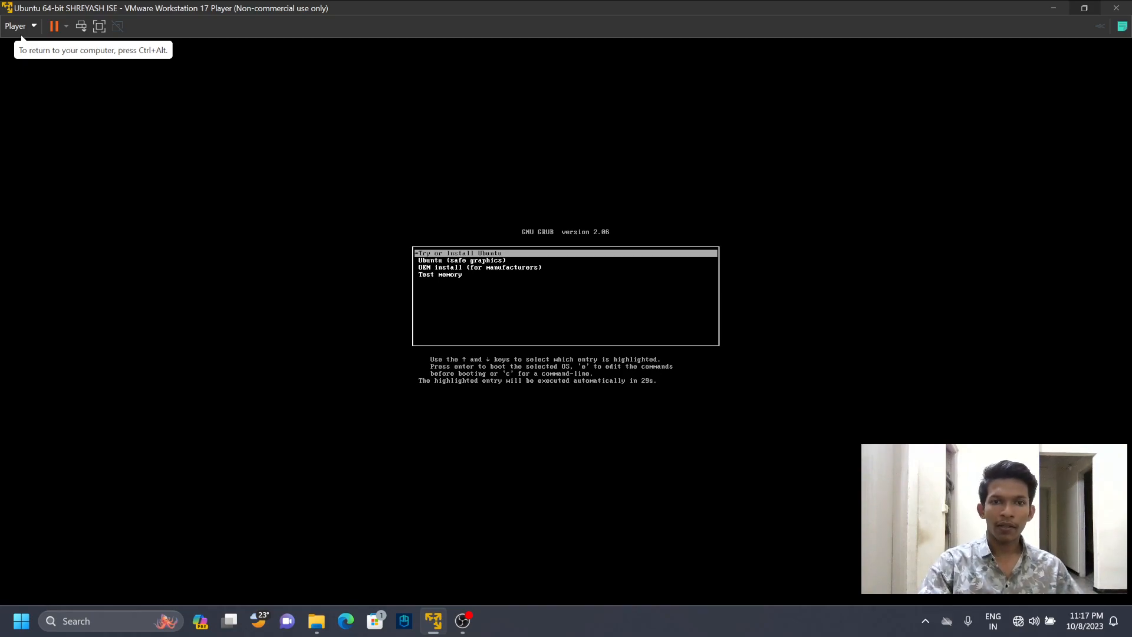
pyautogui.press('Return')
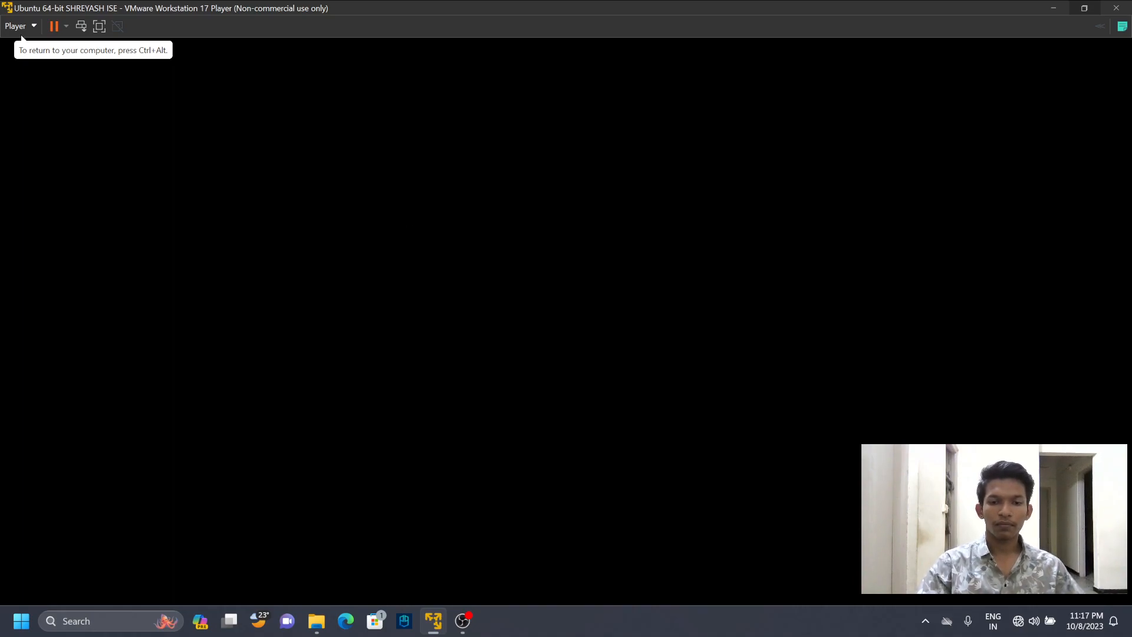
pyautogui.click(537, 626)
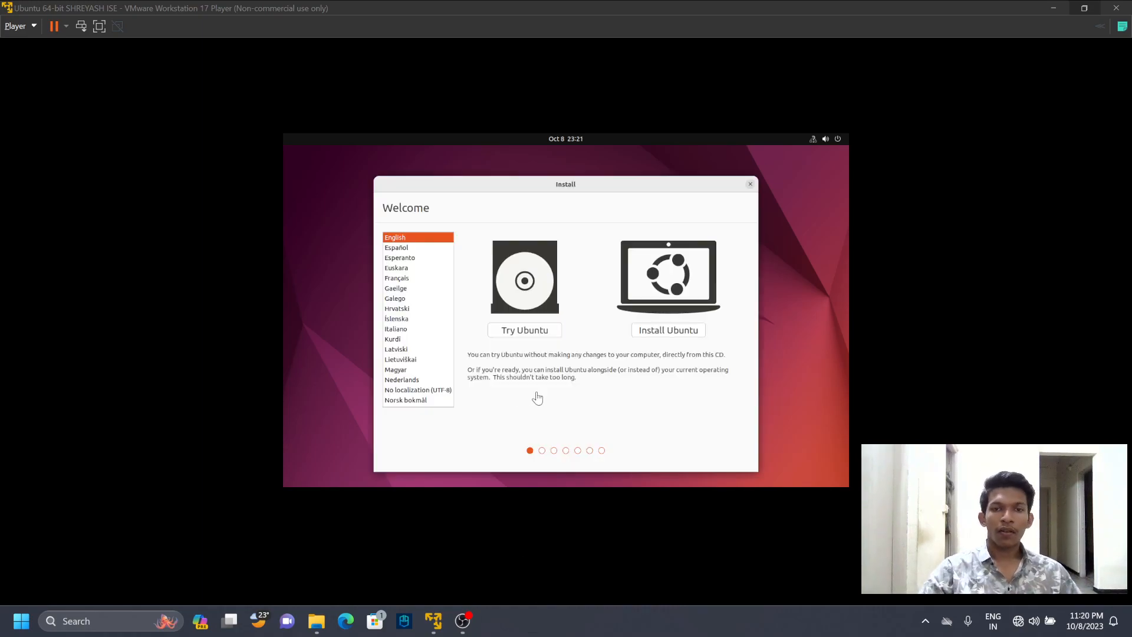
# - Start the Ubuntu installation in English and accept the English (US) keyboard layout
pyautogui.click(676, 332)
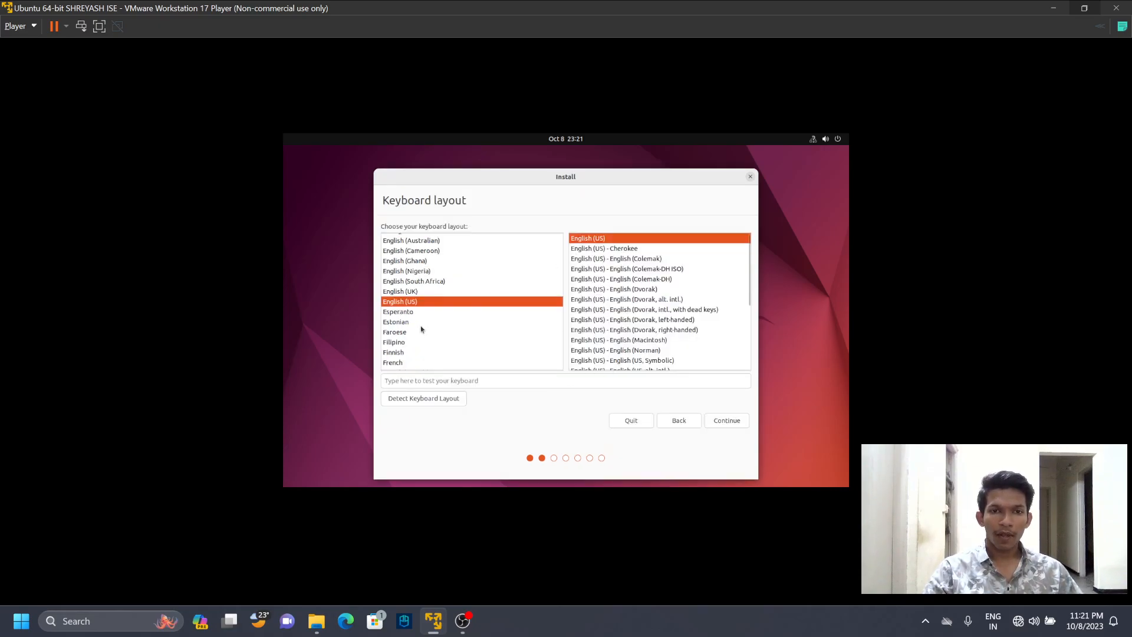
pyautogui.click(726, 422)
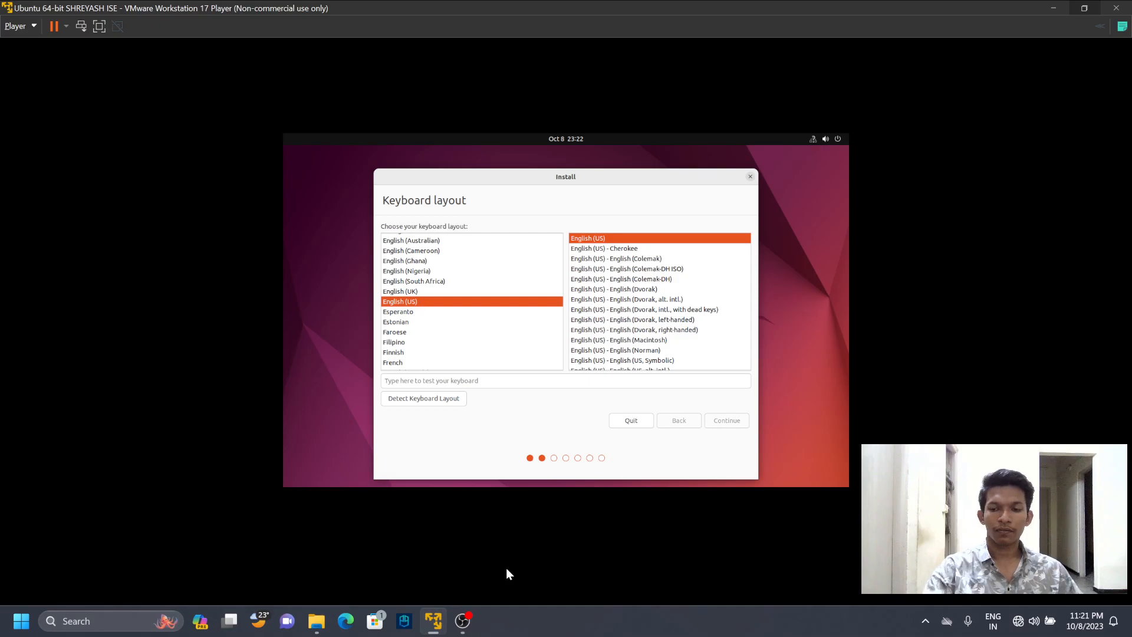
pyautogui.click(503, 617)
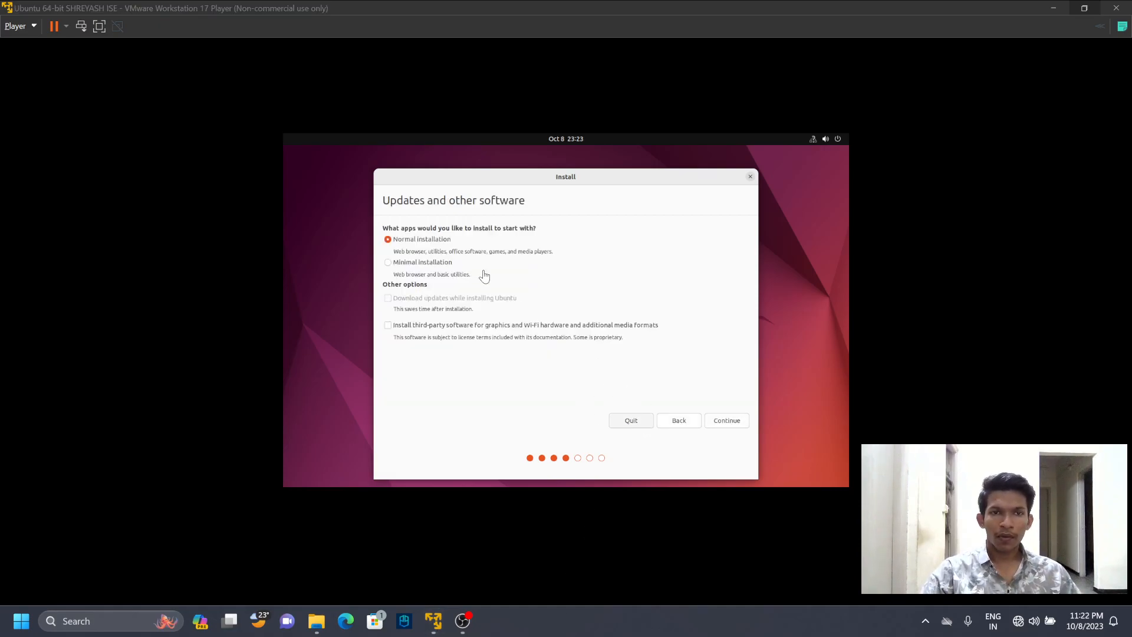
# - Keep the Normal installation option and start installing with Erase disk and install Ubuntu
pyautogui.click(719, 426)
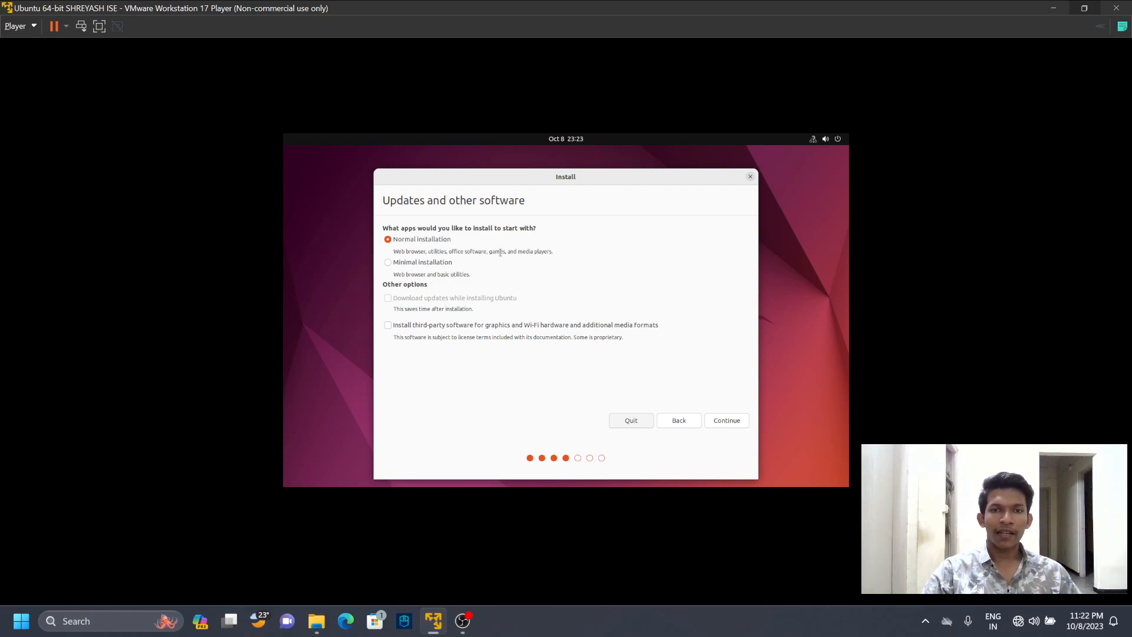
pyautogui.click(726, 421)
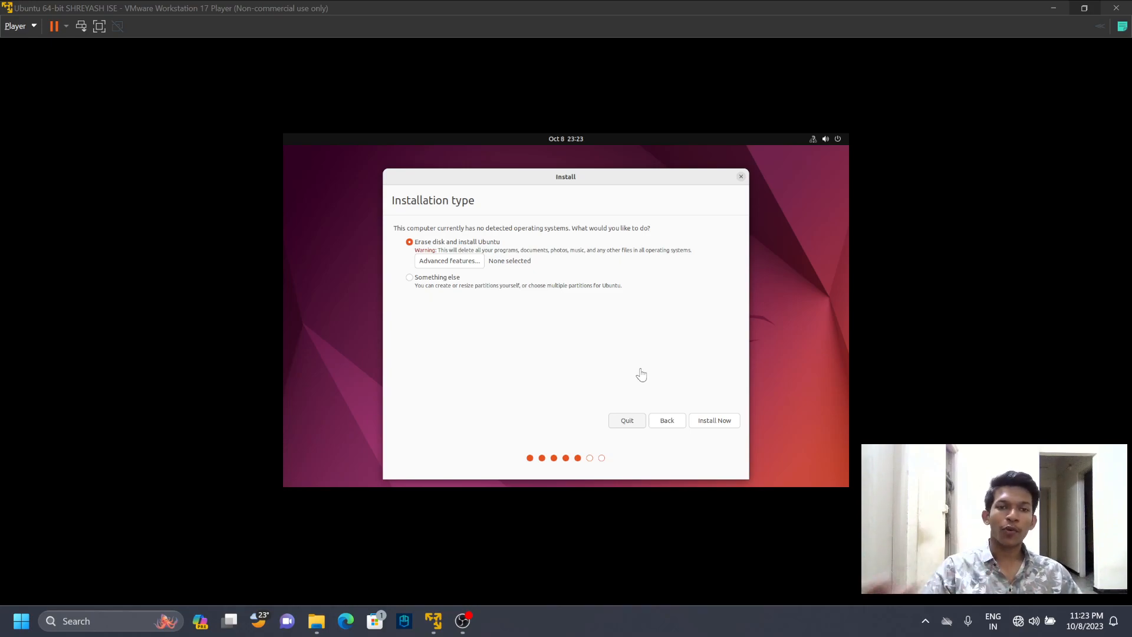
pyautogui.click(703, 421)
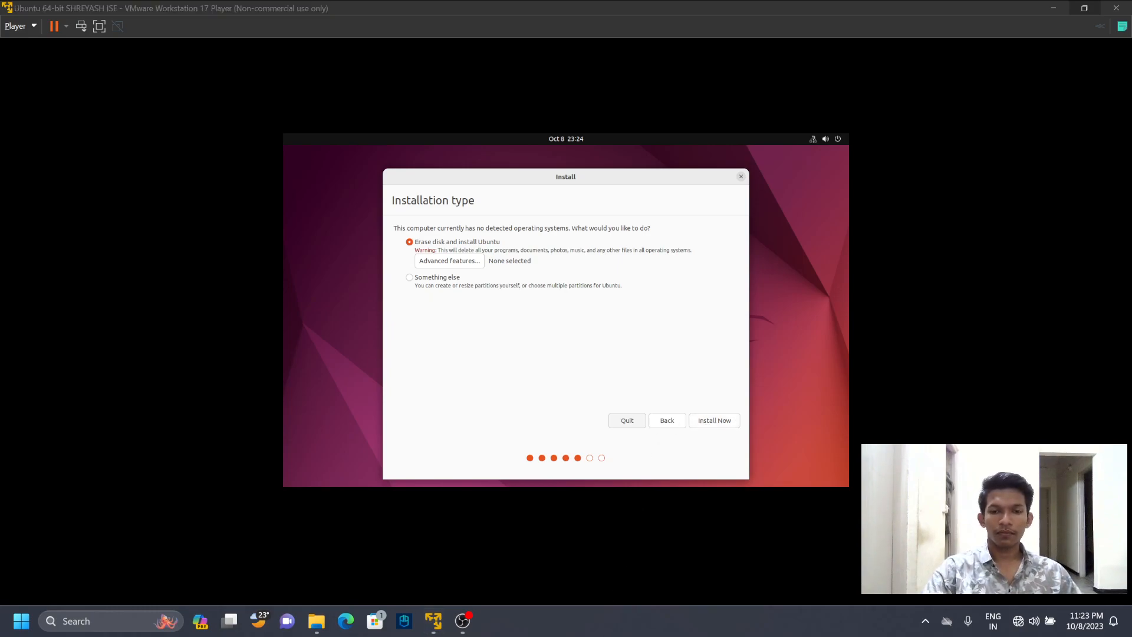
# - Replace the location with mumbai and continue to the user account setup
pyautogui.click(479, 401)
pyautogui.click(667, 405)
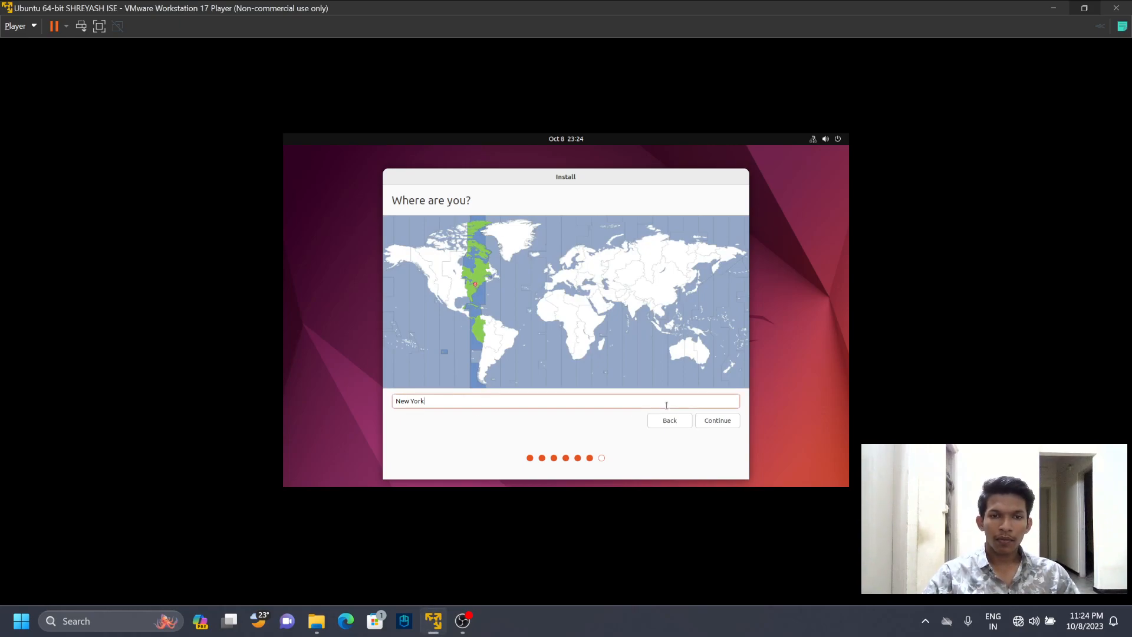
pyautogui.press('BackSpace')
pyautogui.press('BackSpace')
pyautogui.press('BackSpace')
pyautogui.press('BackSpace')
pyautogui.press('BackSpace')
pyautogui.press('BackSpace')
pyautogui.press('BackSpace')
pyautogui.press('BackSpace')
pyautogui.write('mumbai')
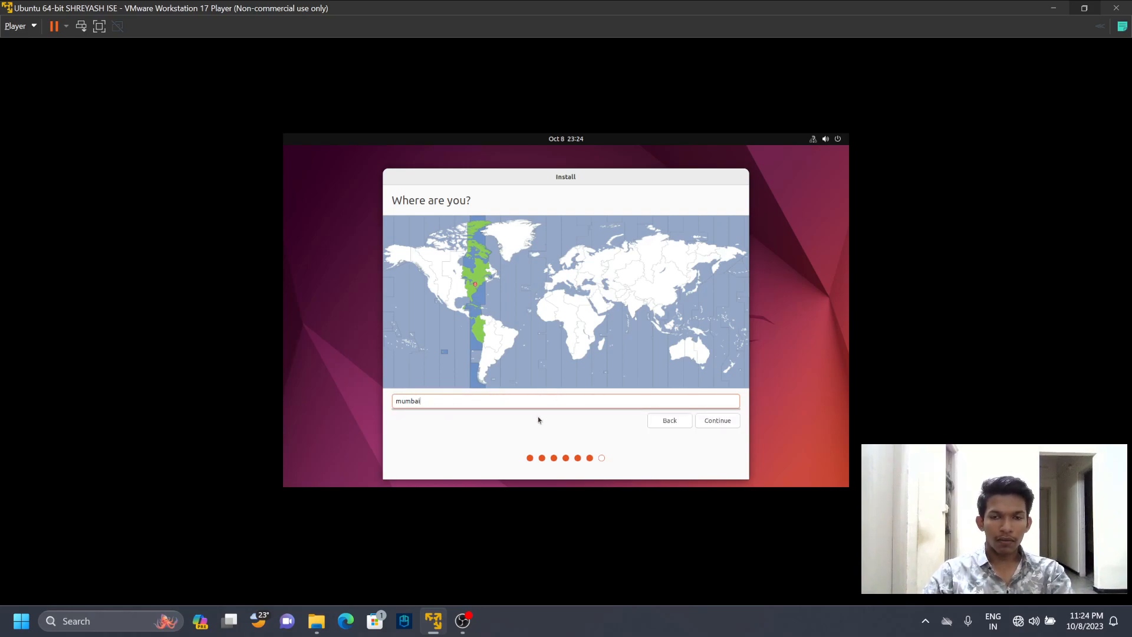
pyautogui.click(712, 420)
pyautogui.click(480, 621)
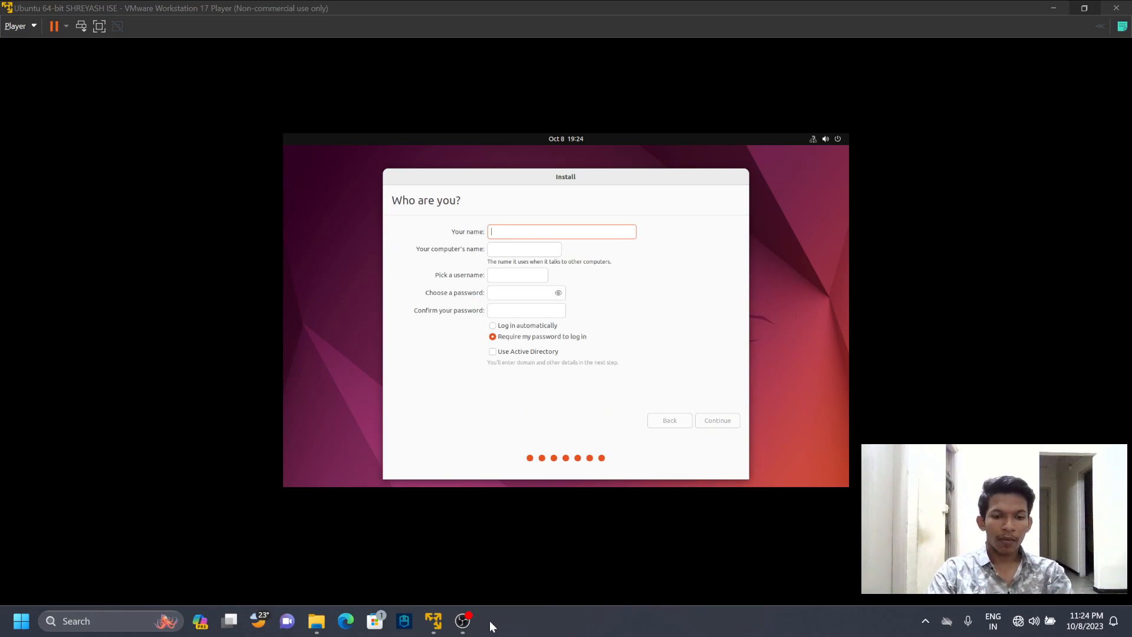
# - Enter the user's full name for the new Ubuntu account
pyautogui.press('capslock')
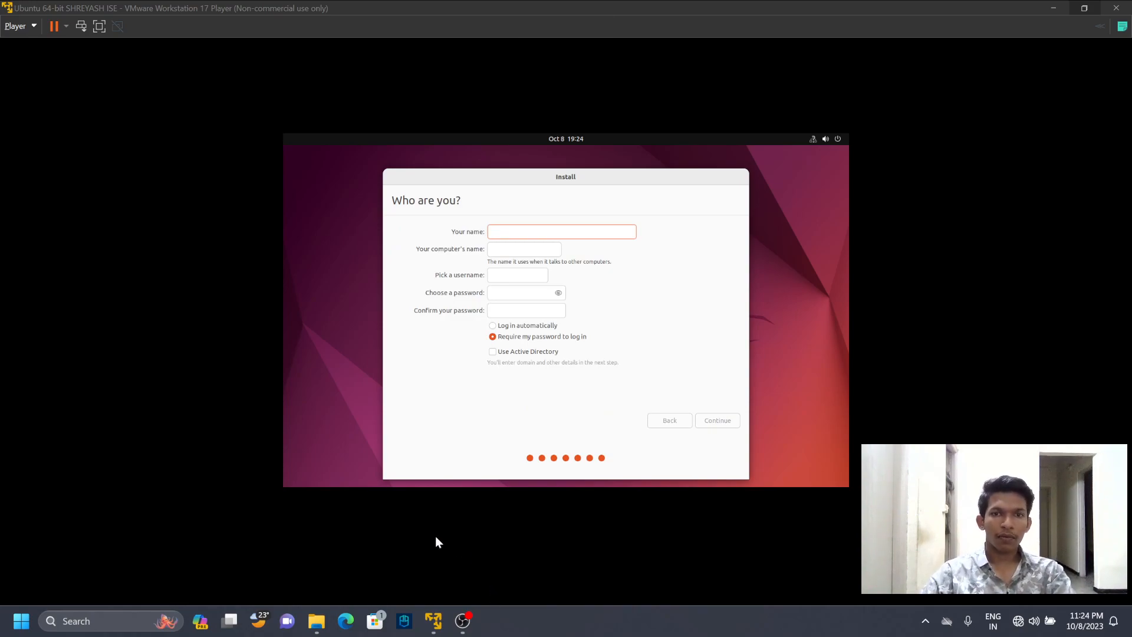
pyautogui.click(506, 229)
pyautogui.write('shreyash')
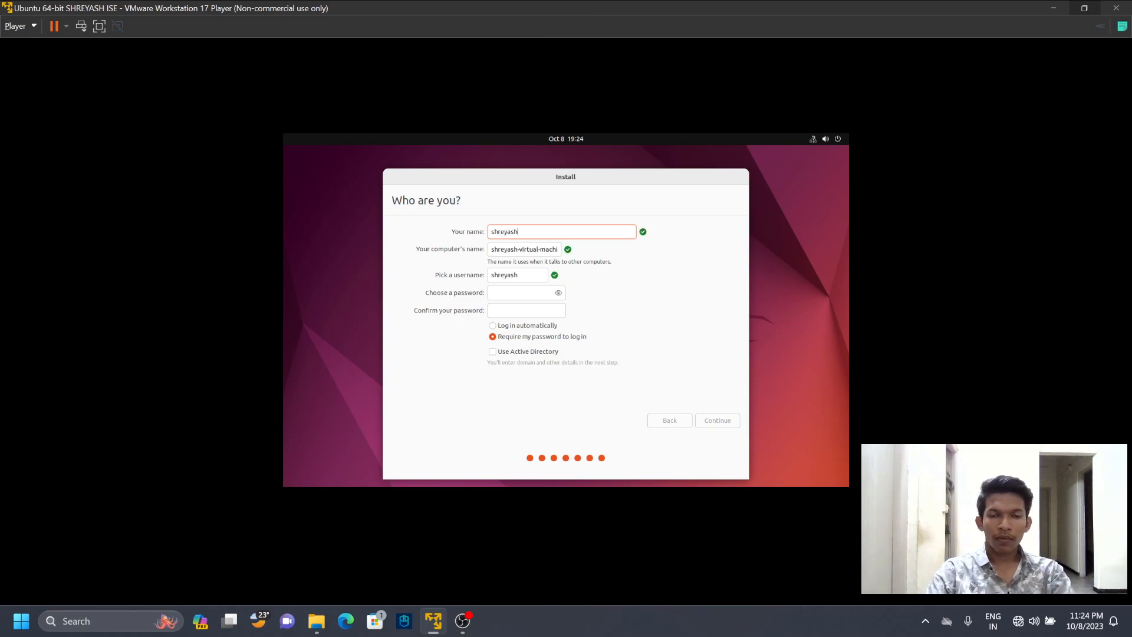
pyautogui.write(' kadam')
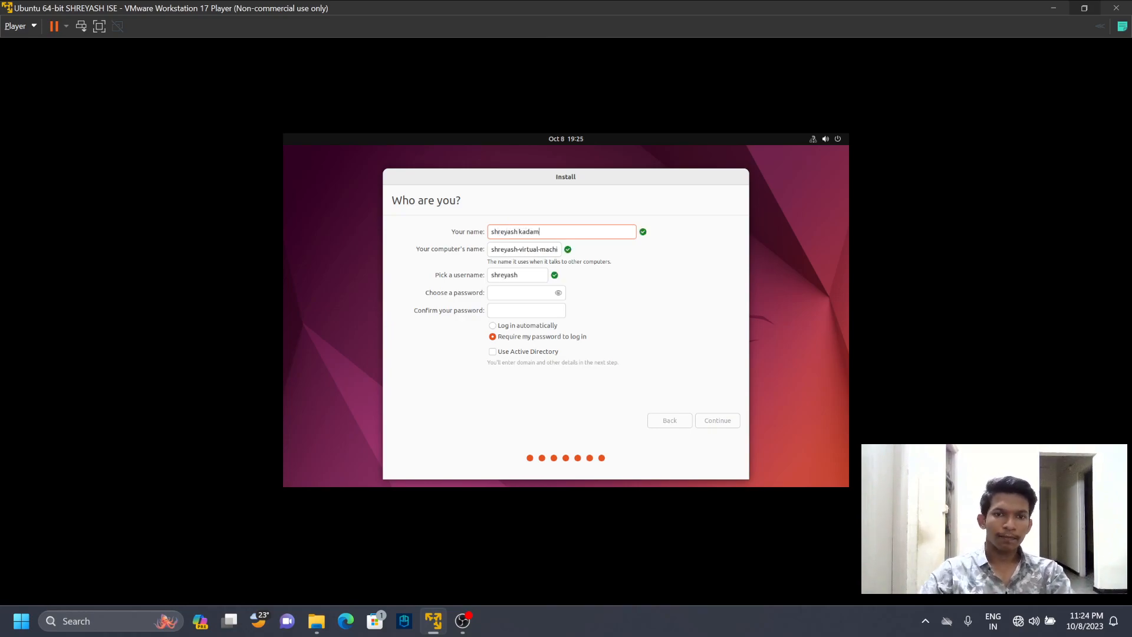
# - Choose and confirm the account password, keep the password required for login, and continue with the installation
pyautogui.click(502, 289)
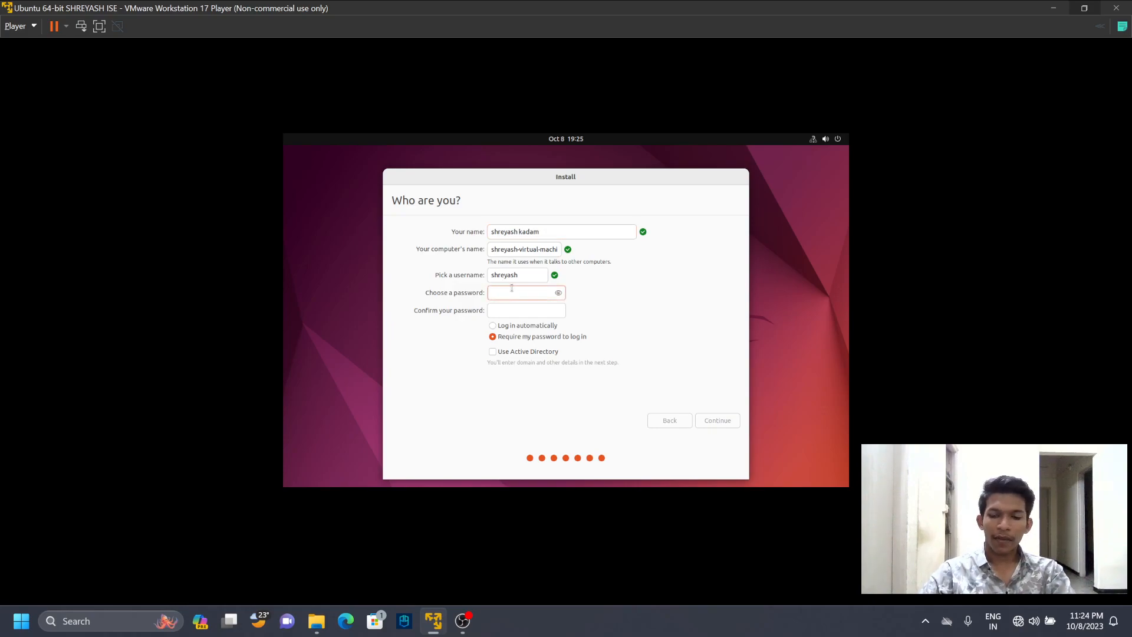
pyautogui.press('Tab')
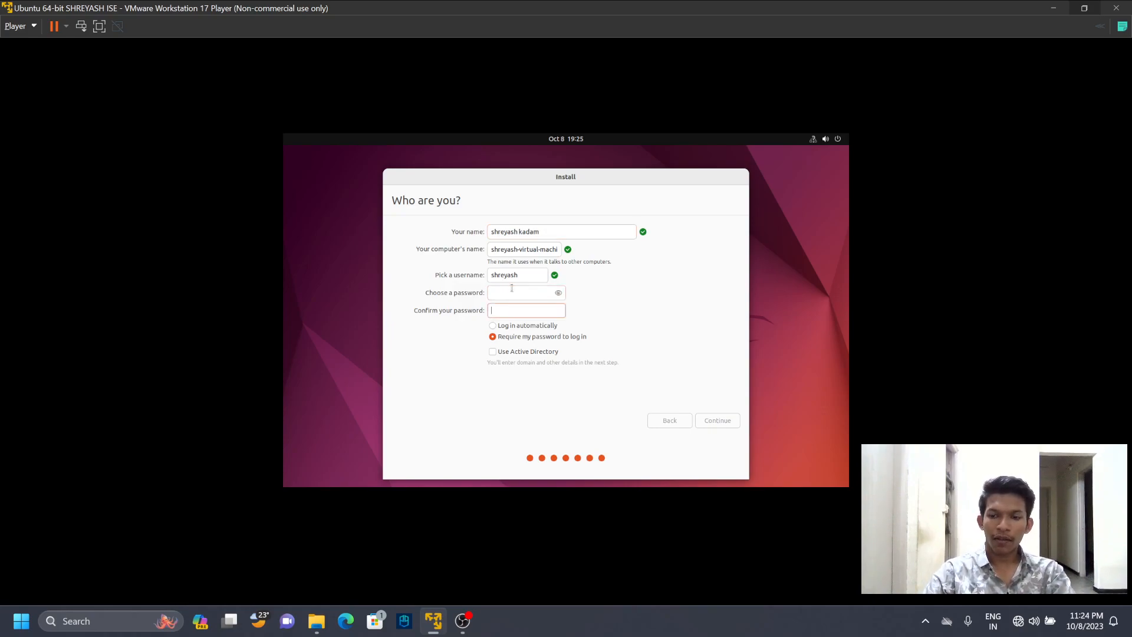
pyautogui.write('********')
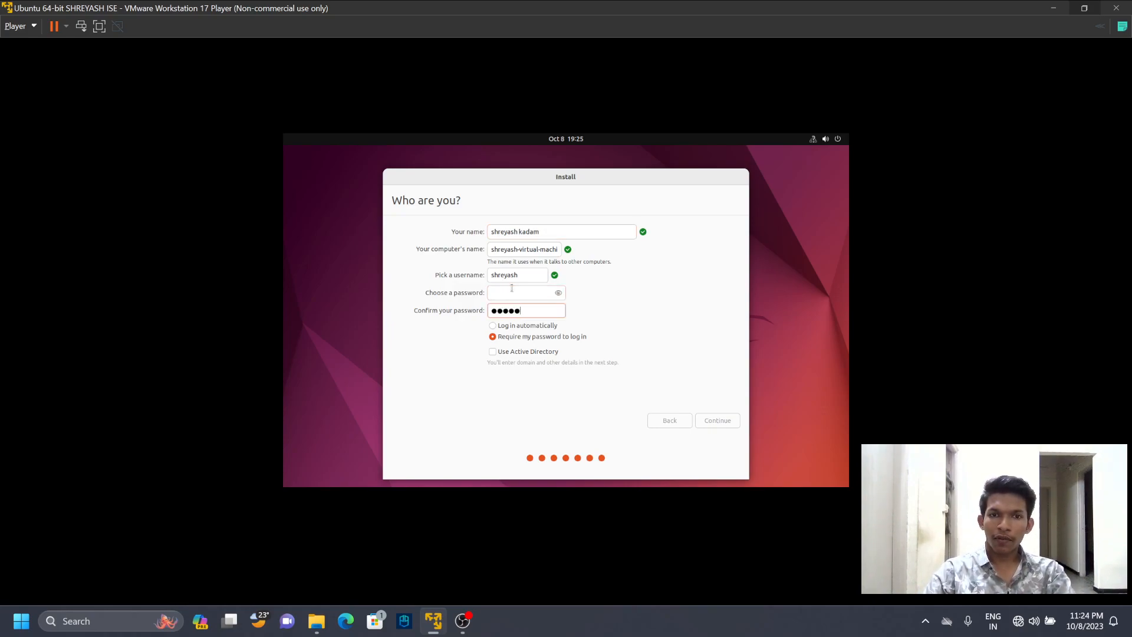
pyautogui.click(512, 288)
pyautogui.write('********')
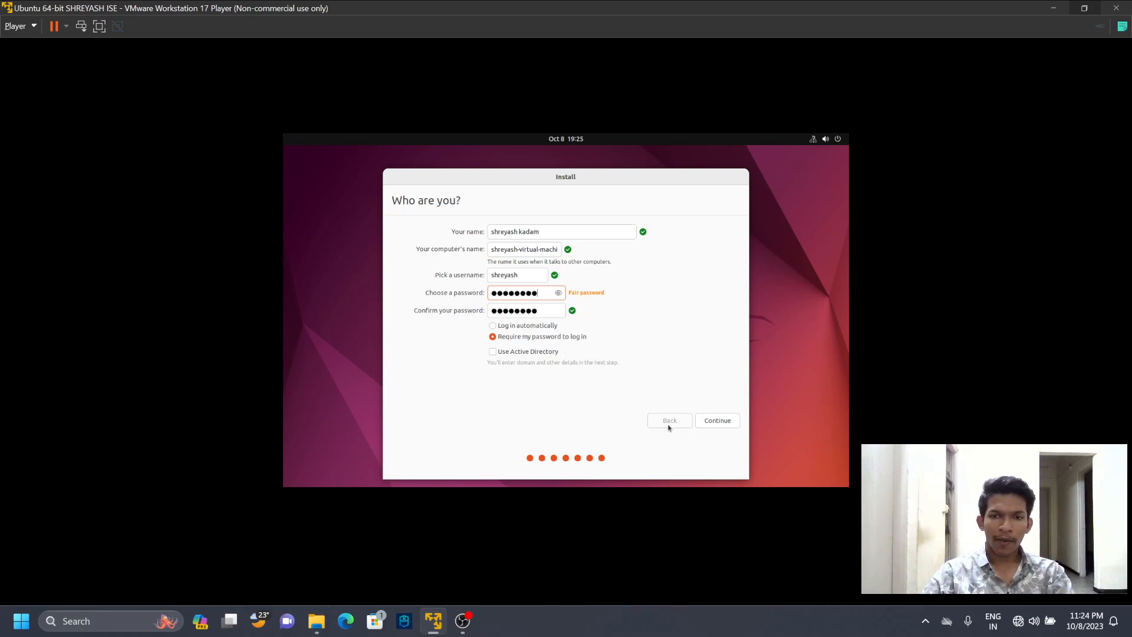
pyautogui.click(718, 425)
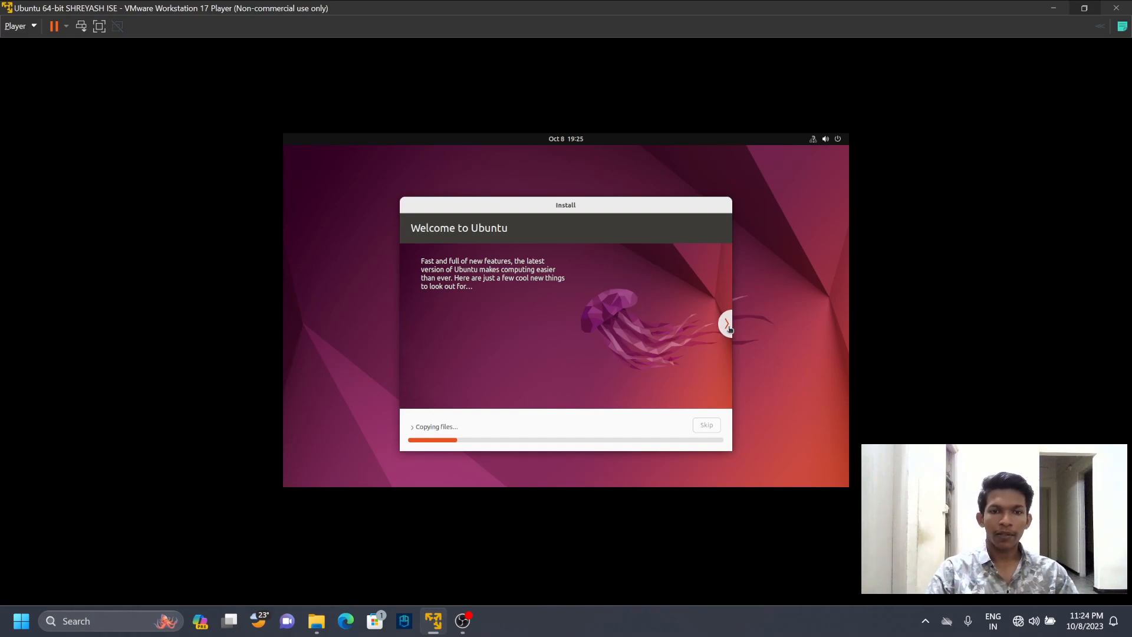
pyautogui.click(554, 633)
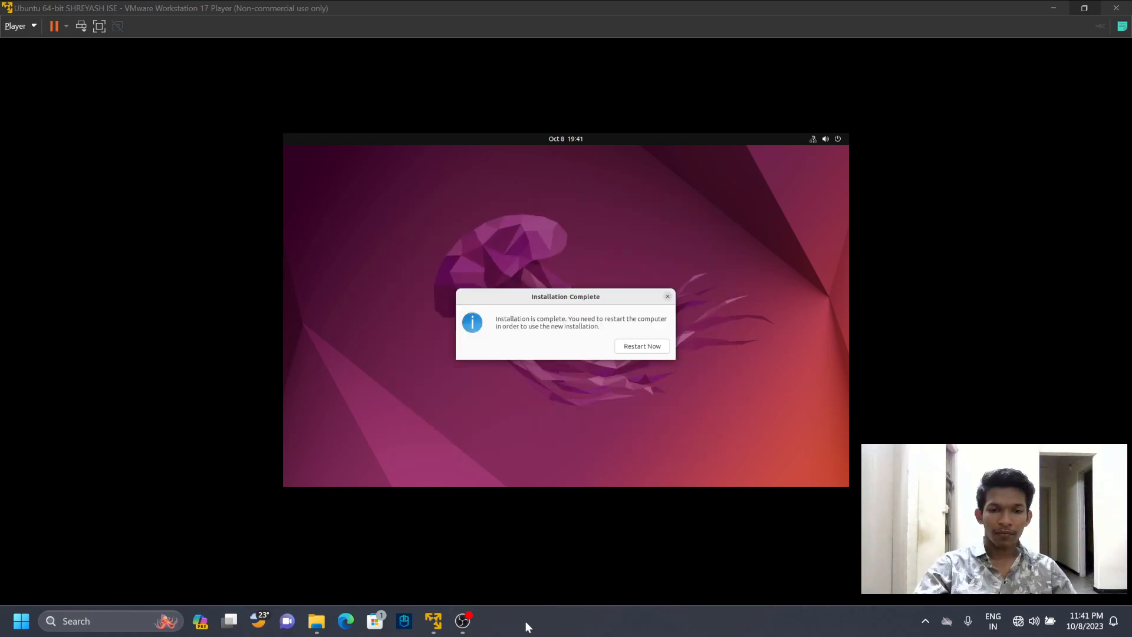
# - Restart the virtual machine to boot into the new Ubuntu installation
pyautogui.click(642, 348)
pyautogui.click(643, 347)
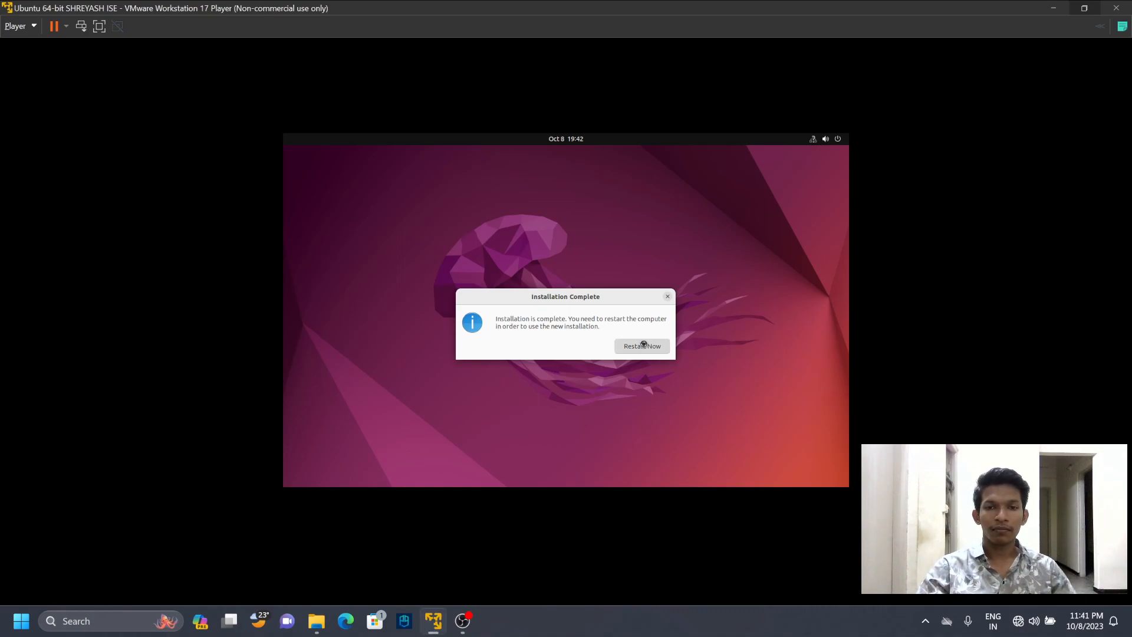
pyautogui.click(543, 618)
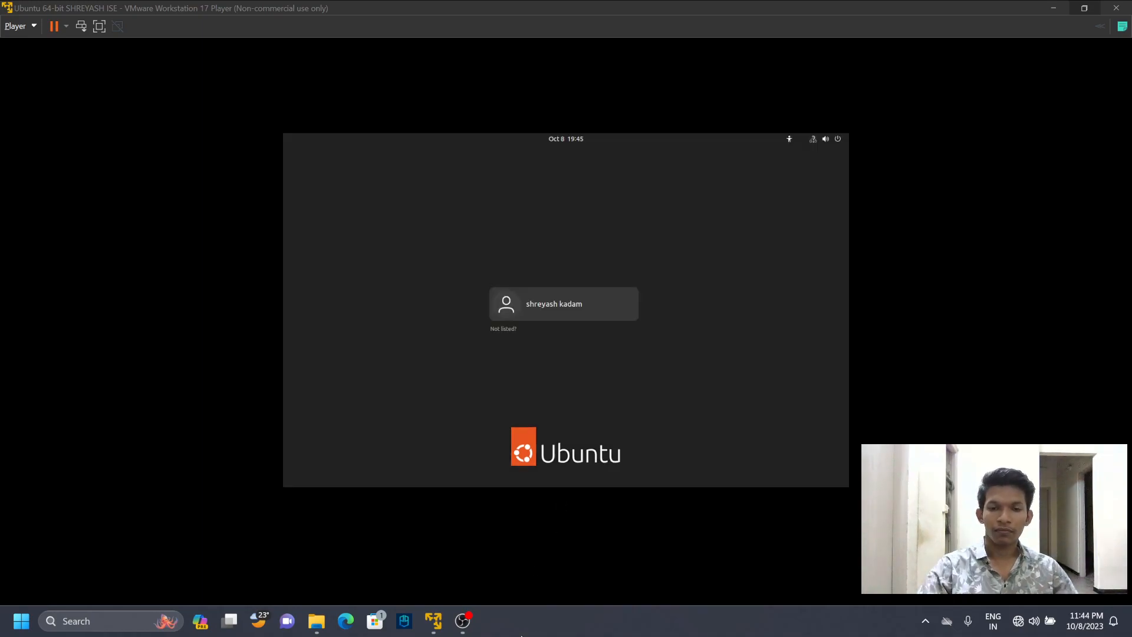
# - Log in to the new Ubuntu account by entering the account password
pyautogui.click(548, 313)
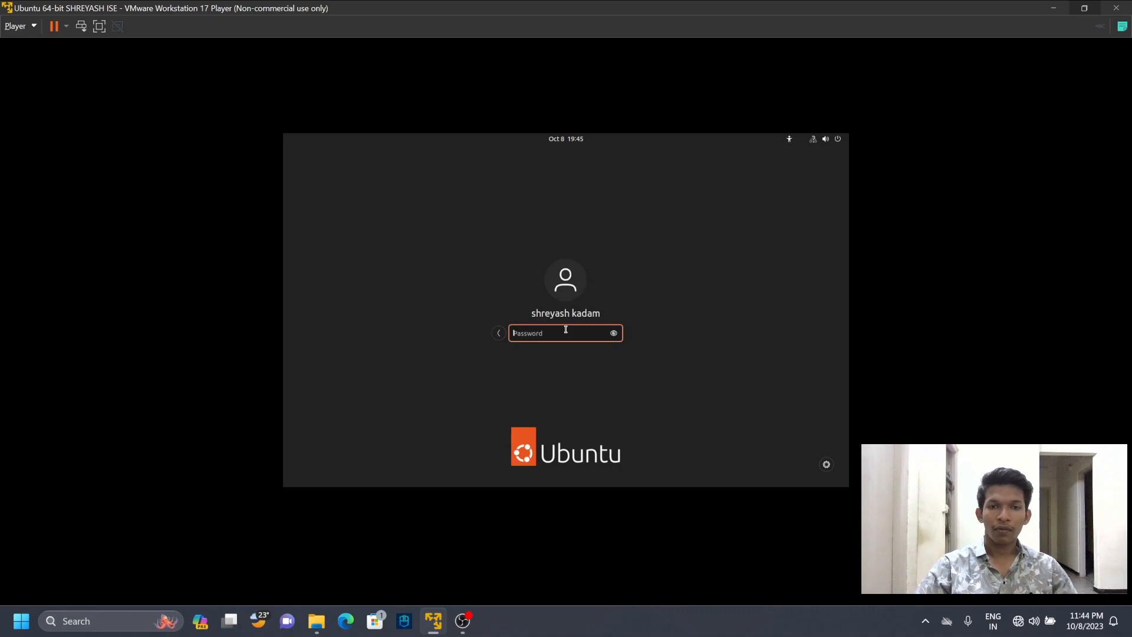
pyautogui.write('*********')
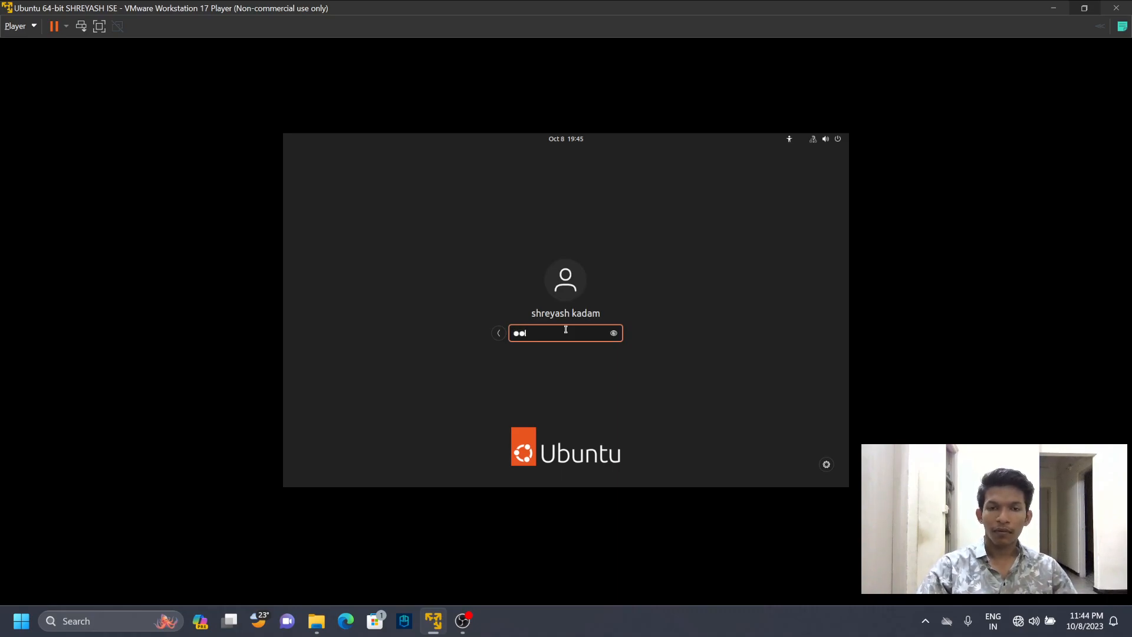
pyautogui.press('Return')
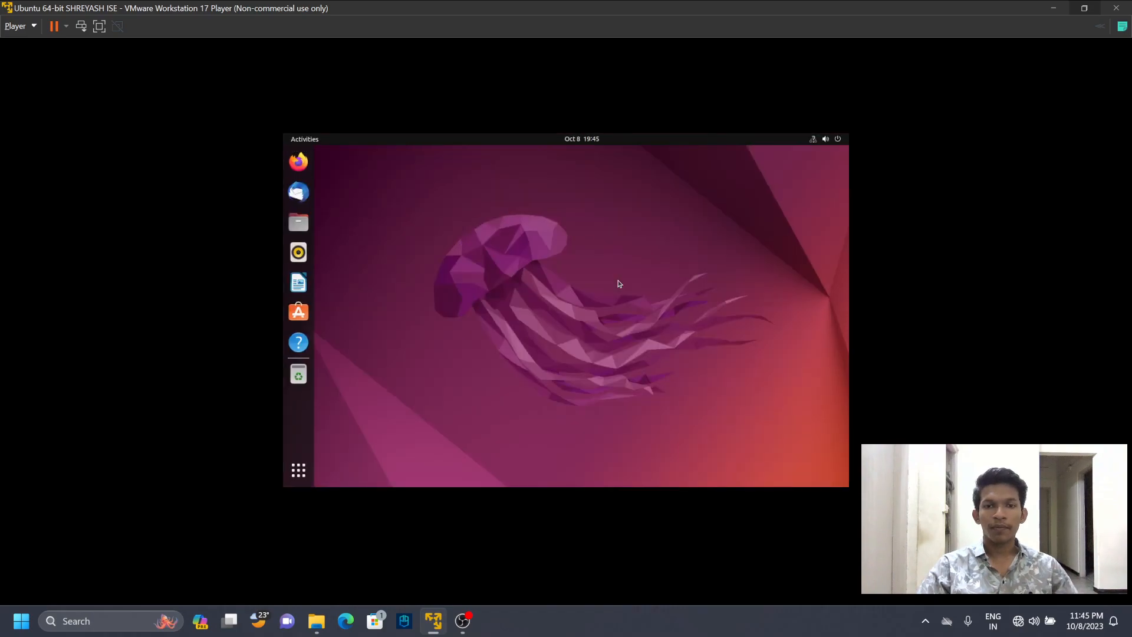
# - Browse the applications overview, grouping a LibreOffice app with Calendar into one folder, and return to the desktop
pyautogui.click(299, 470)
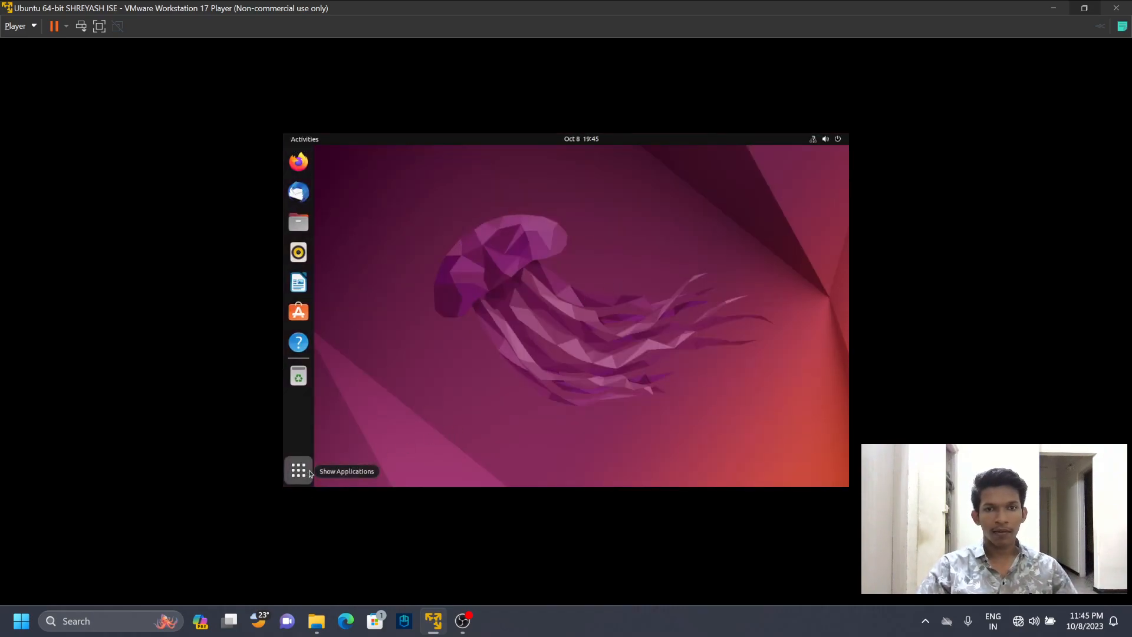
pyautogui.click(824, 348)
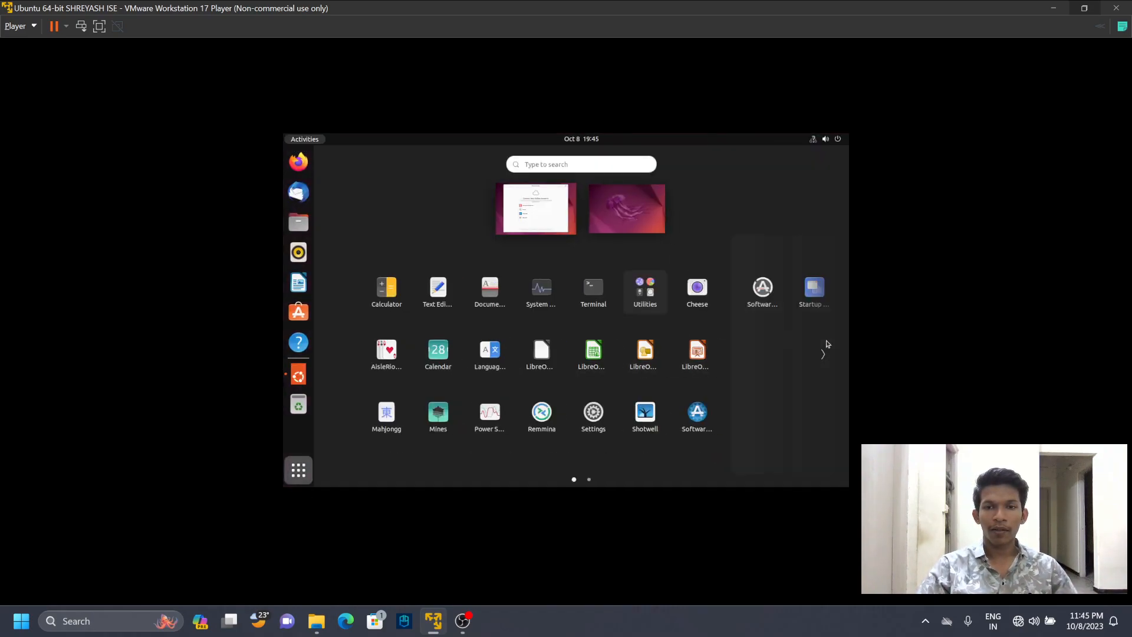
pyautogui.moveTo(446, 370); pyautogui.dragTo(662, 376)
pyautogui.moveTo(761, 369); pyautogui.dragTo(508, 371)
pyautogui.moveTo(733, 402); pyautogui.dragTo(475, 411)
pyautogui.moveTo(530, 387); pyautogui.dragTo(642, 378)
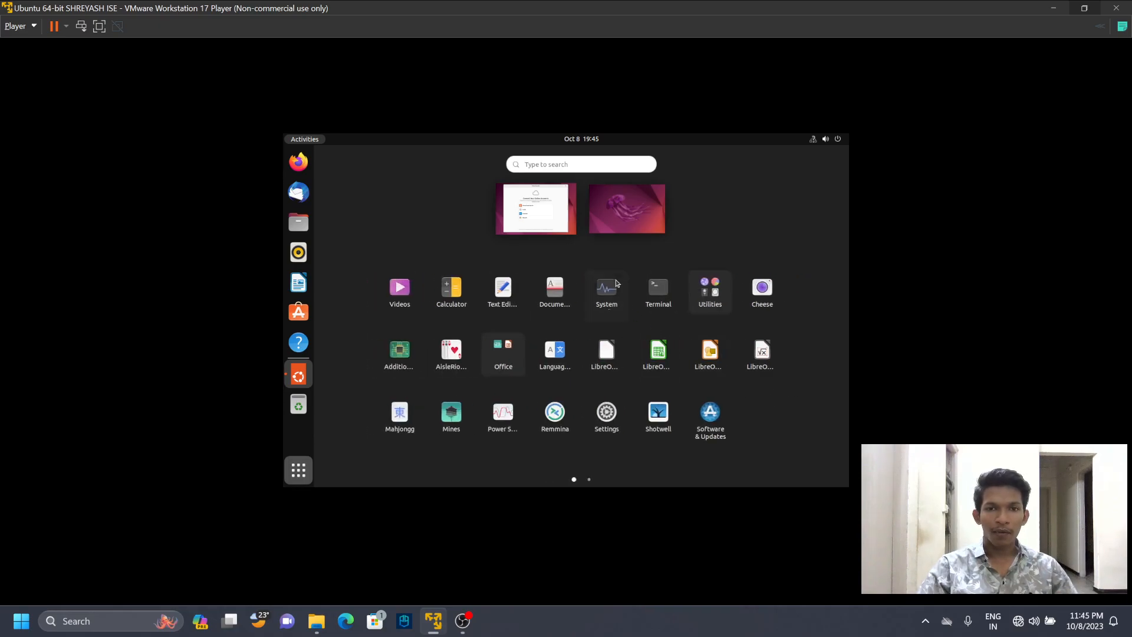
pyautogui.click(617, 232)
# - Open Calculator from the applications overview, compute 2×3 and close it
pyautogui.click(299, 470)
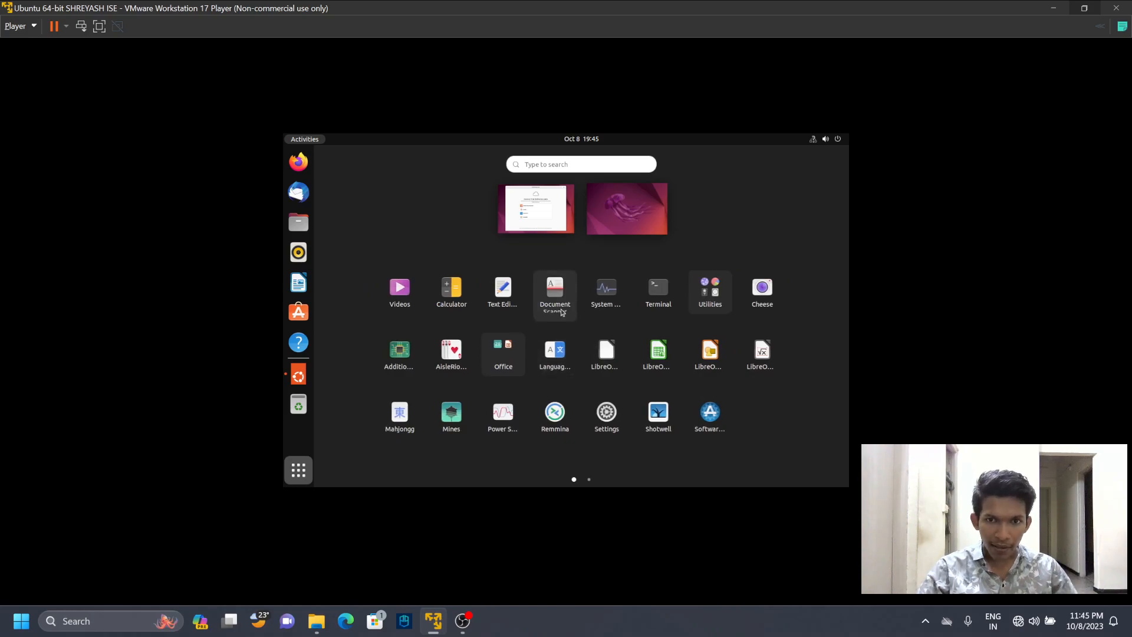
pyautogui.click(458, 299)
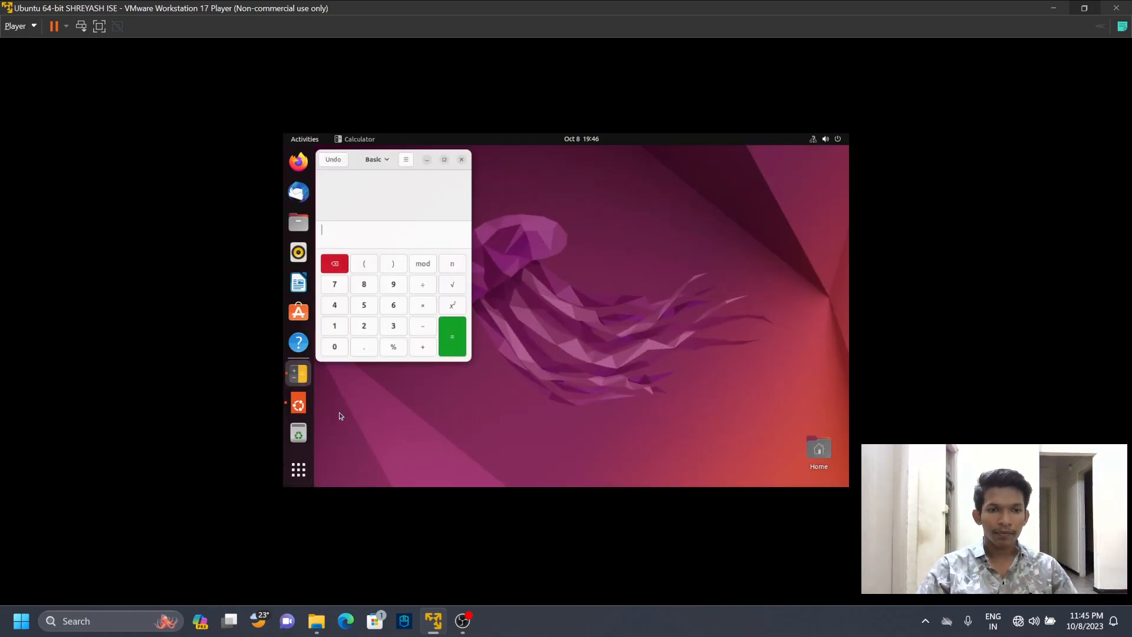
pyautogui.click(369, 328)
pyautogui.click(423, 303)
pyautogui.click(397, 326)
pyautogui.click(455, 327)
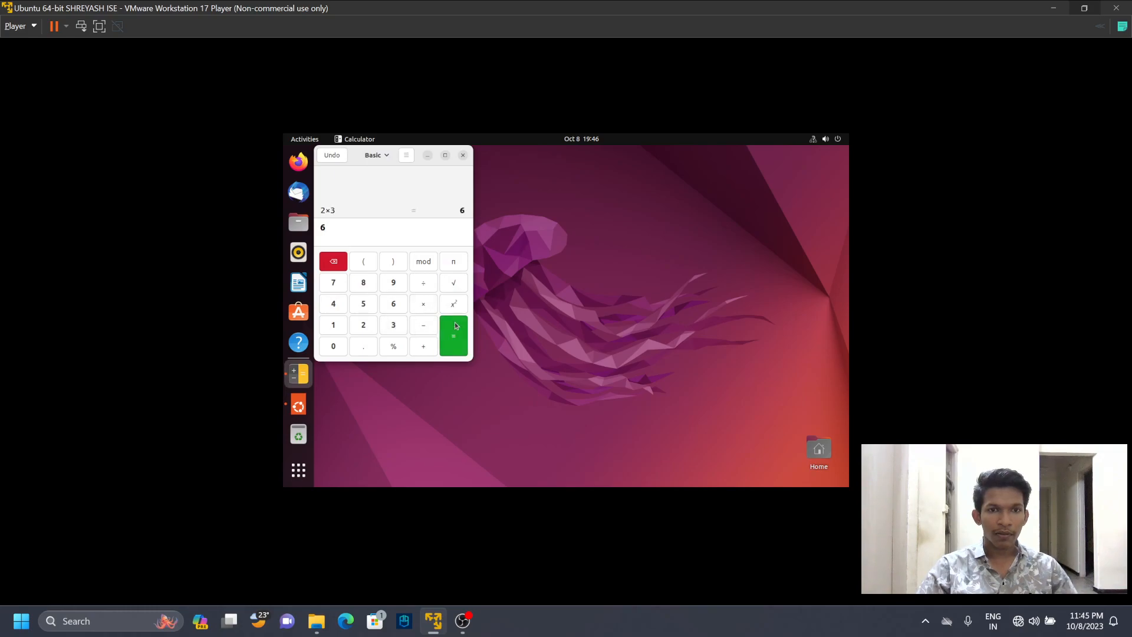
pyautogui.click(463, 155)
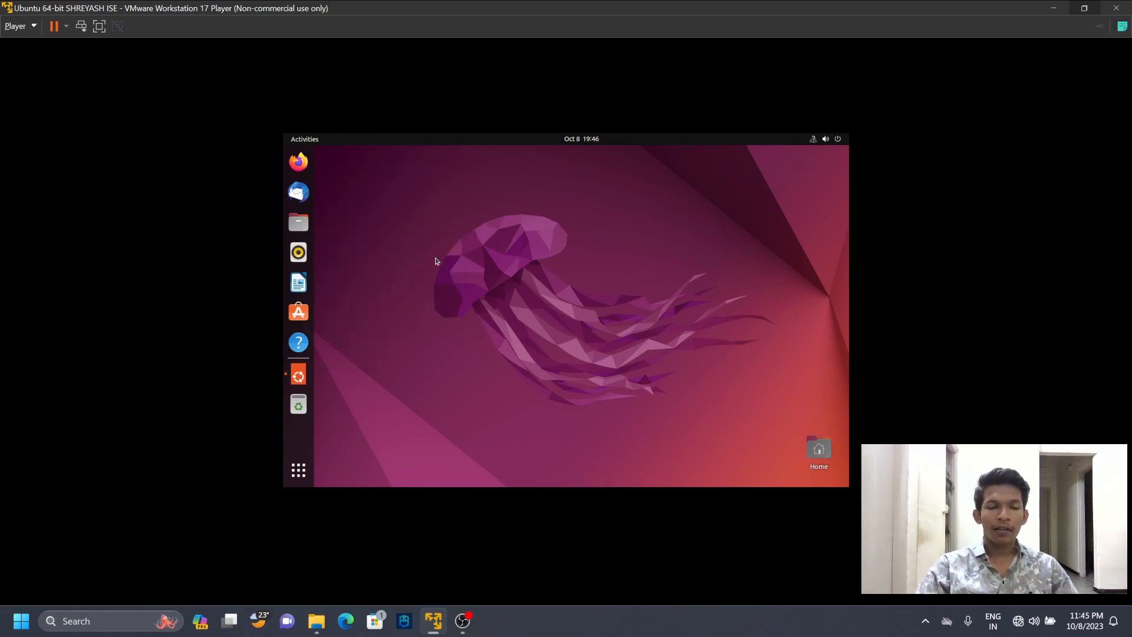